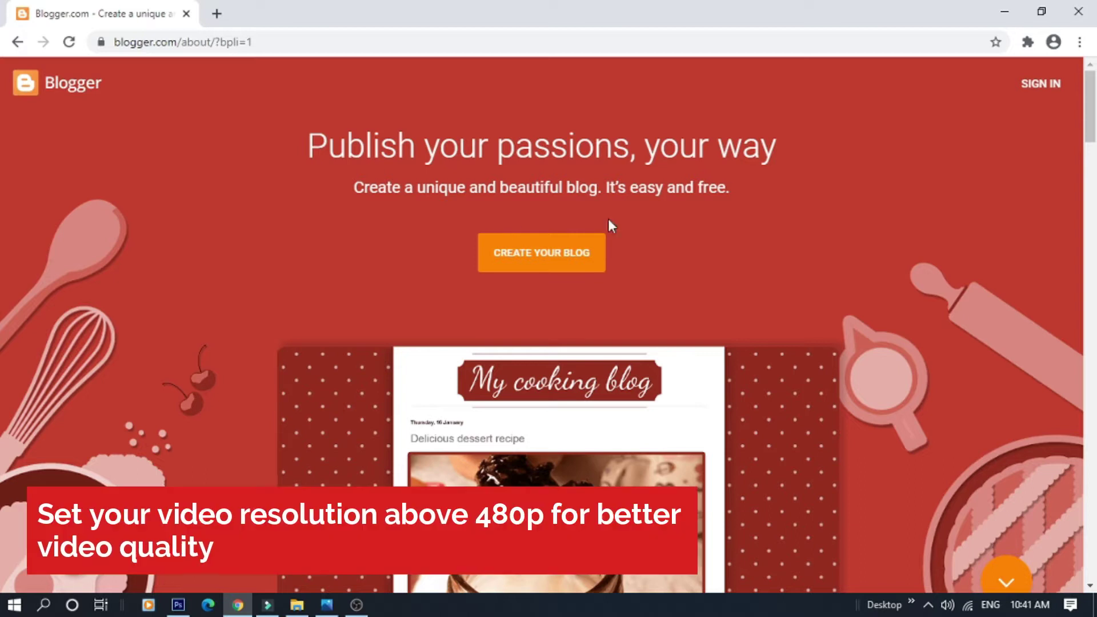
Sign in to Blogger to reach the Learners Factory posts dashboard
left_click_drag(116, 44, 245, 42)
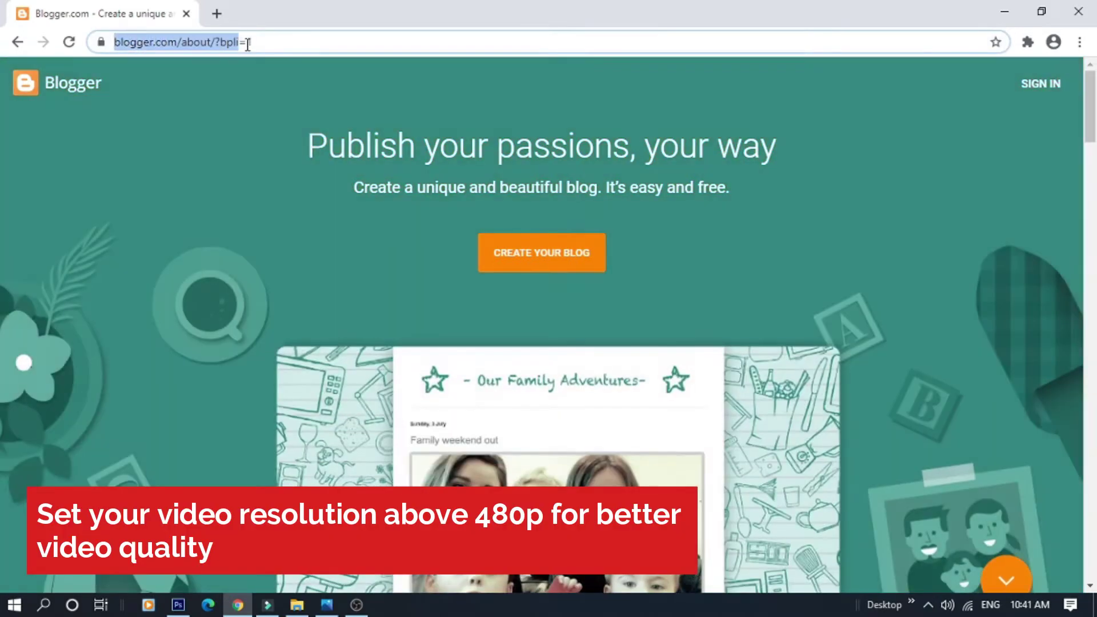
left_click(273, 42)
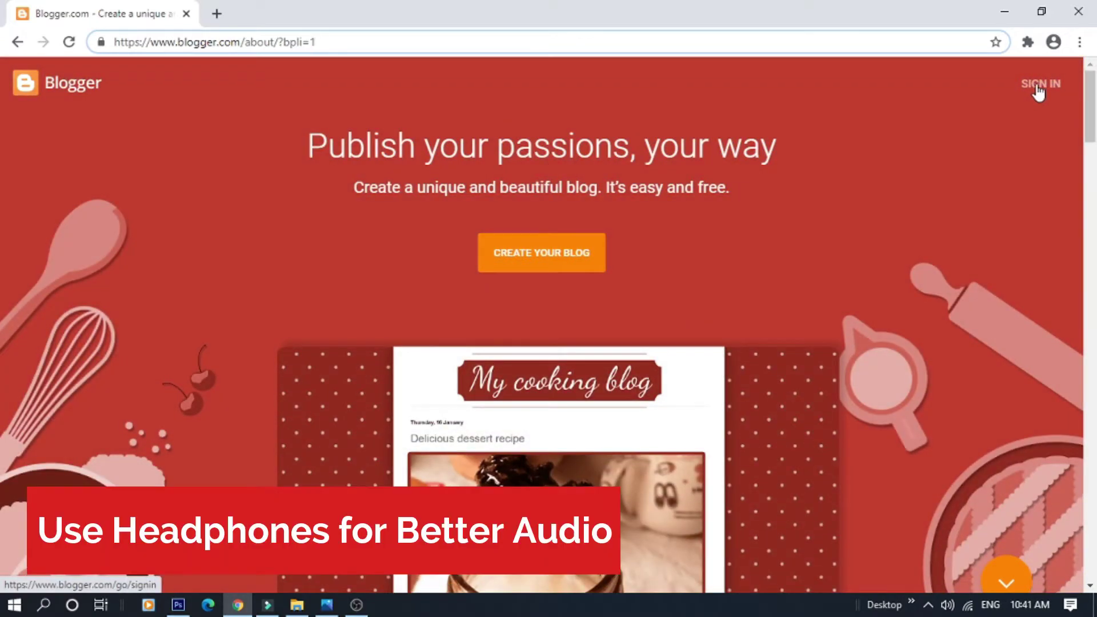
left_click(1039, 86)
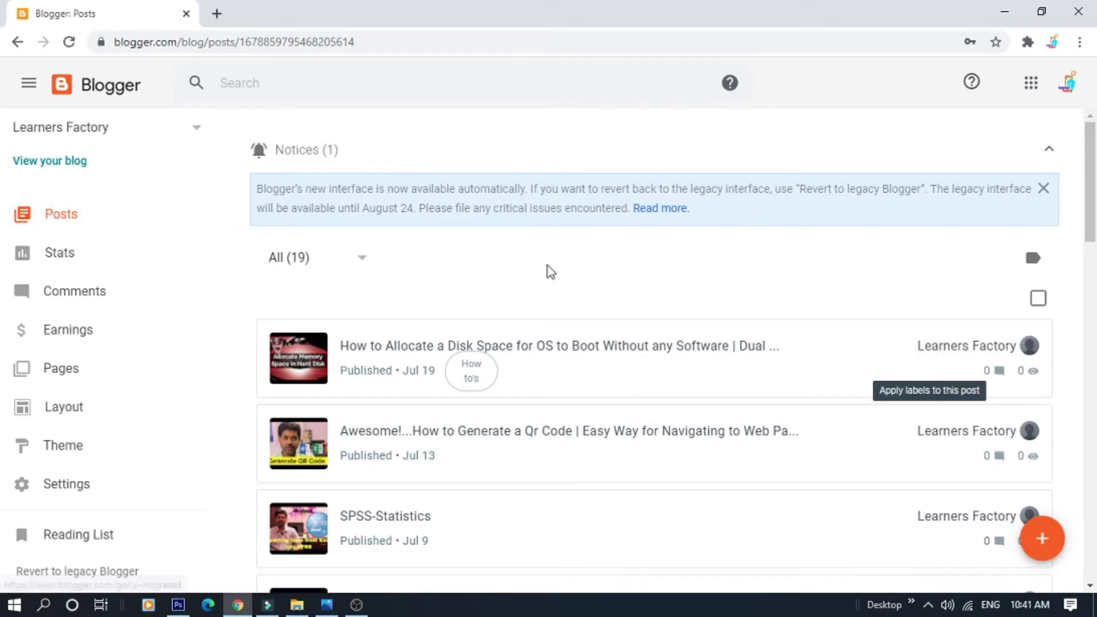
Open the live blog in a new browser tab from the 'View your blog' link
scroll(631, 246, "down", 3)
scroll(625, 251, "up", 3)
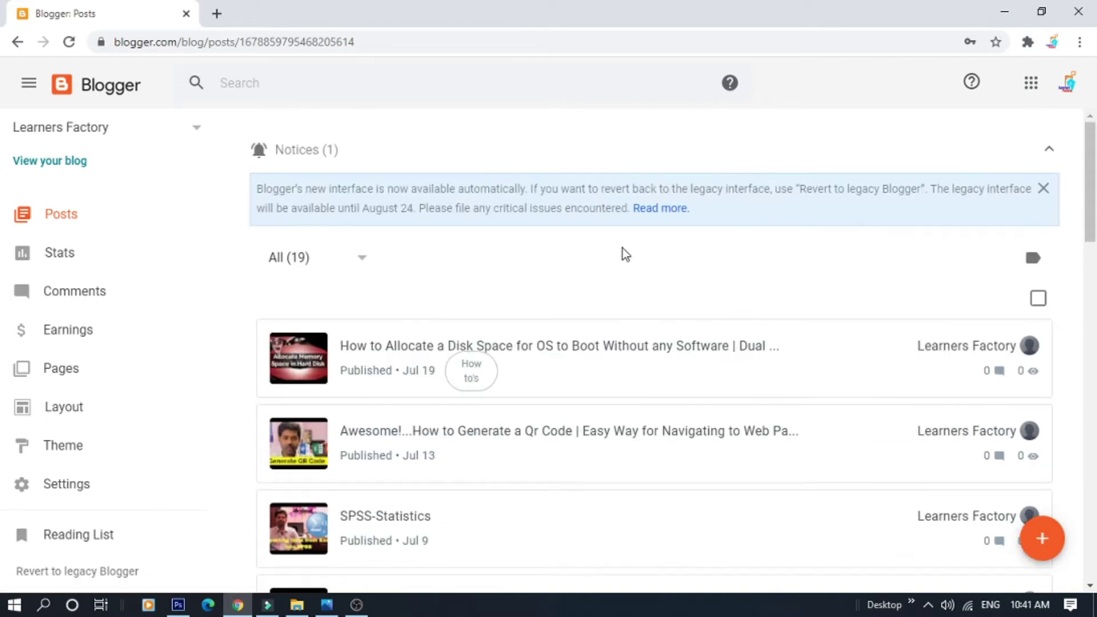
right_click(66, 166)
left_click(81, 175)
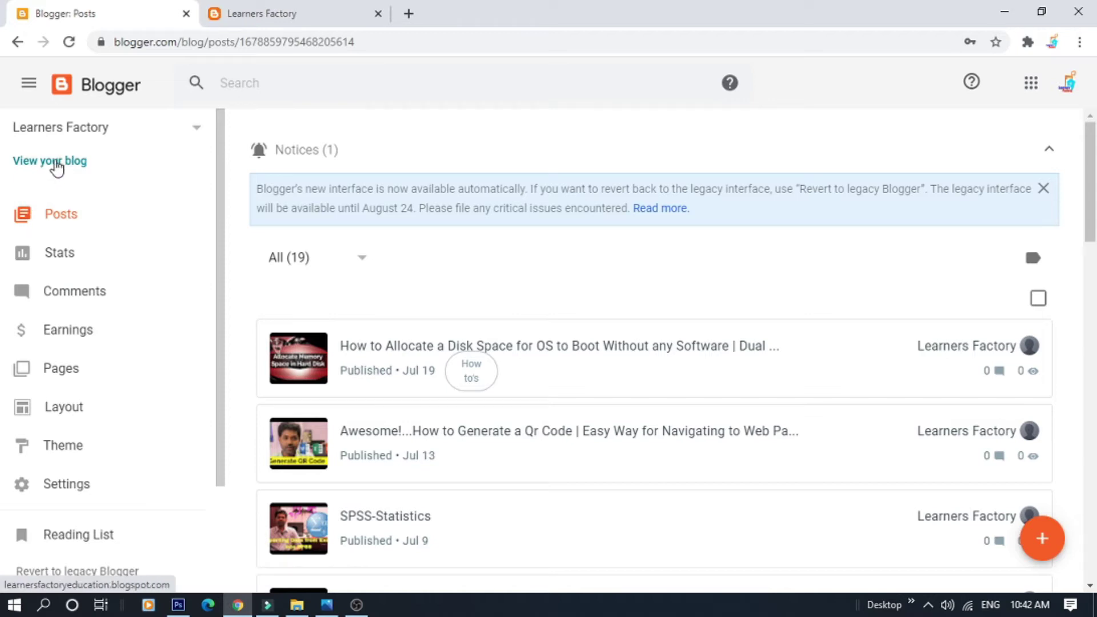
Review the live Learners Factory blog, whose header has only Home and no page tabs
left_click(244, 23)
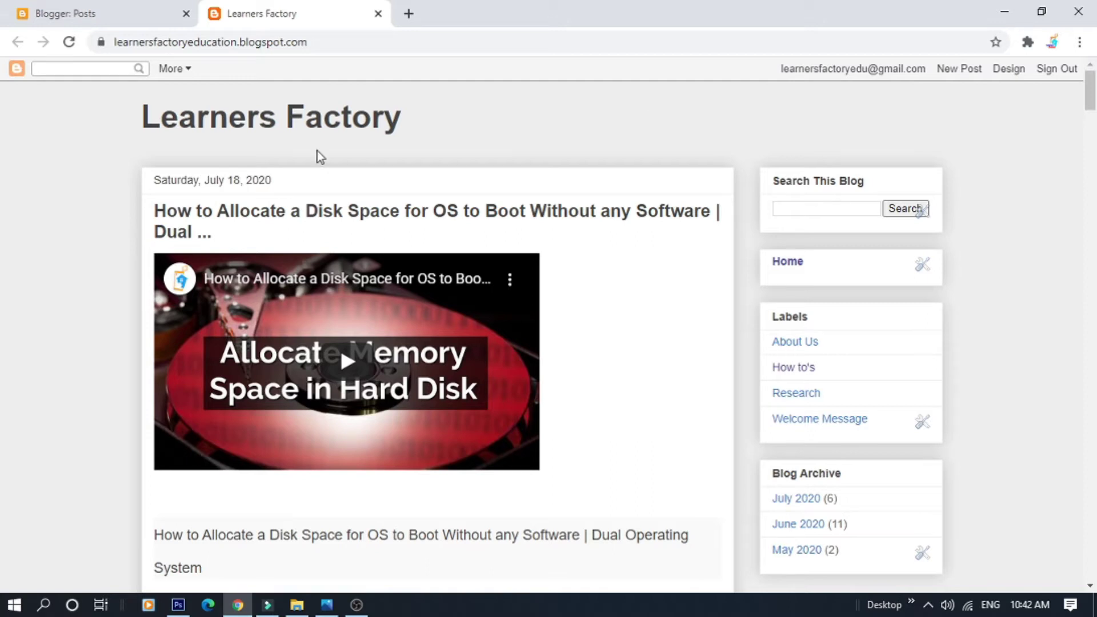
left_click_drag(148, 111, 457, 117)
left_click(456, 118)
scroll(1013, 234, "down", 3)
scroll(534, 188, "up", 3)
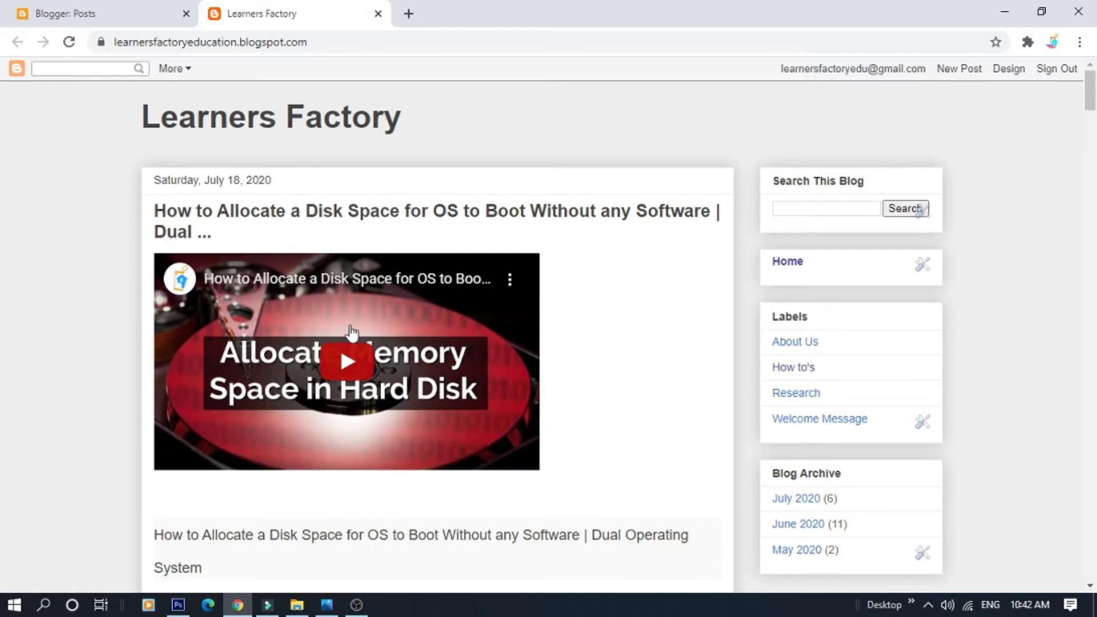
scroll(1072, 305, "down", 1)
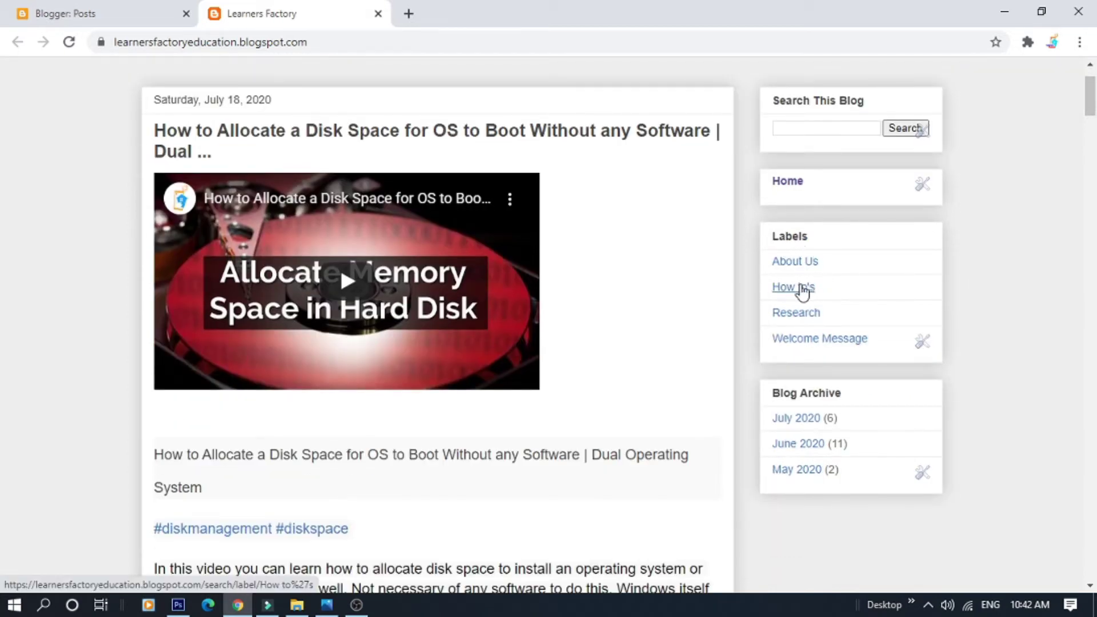
scroll(1062, 312, "down", 2)
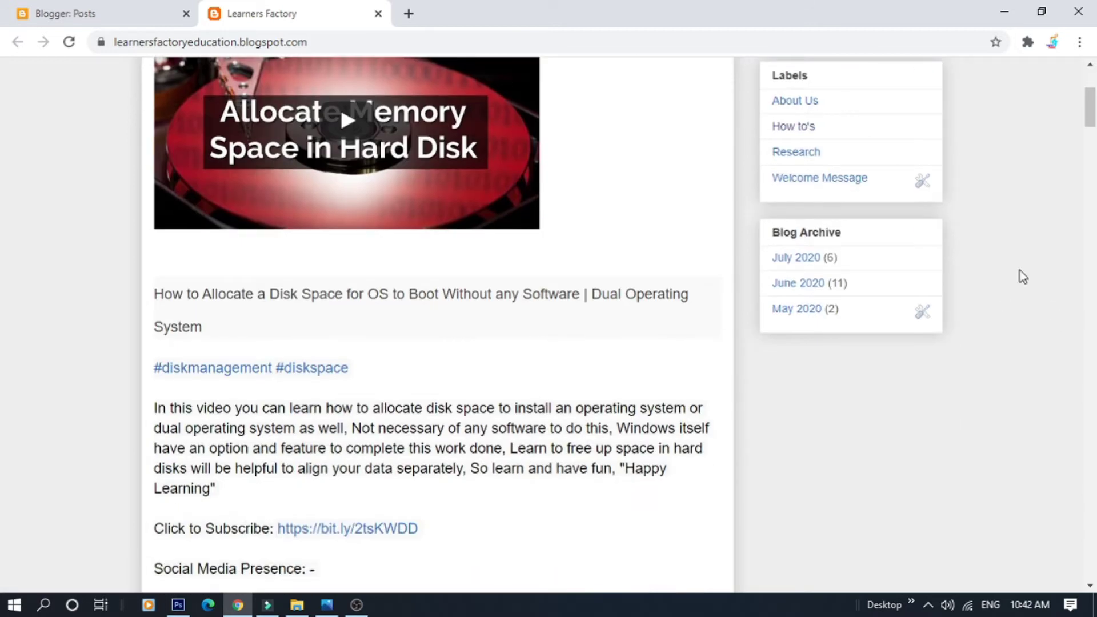
scroll(1021, 277, "up", 3)
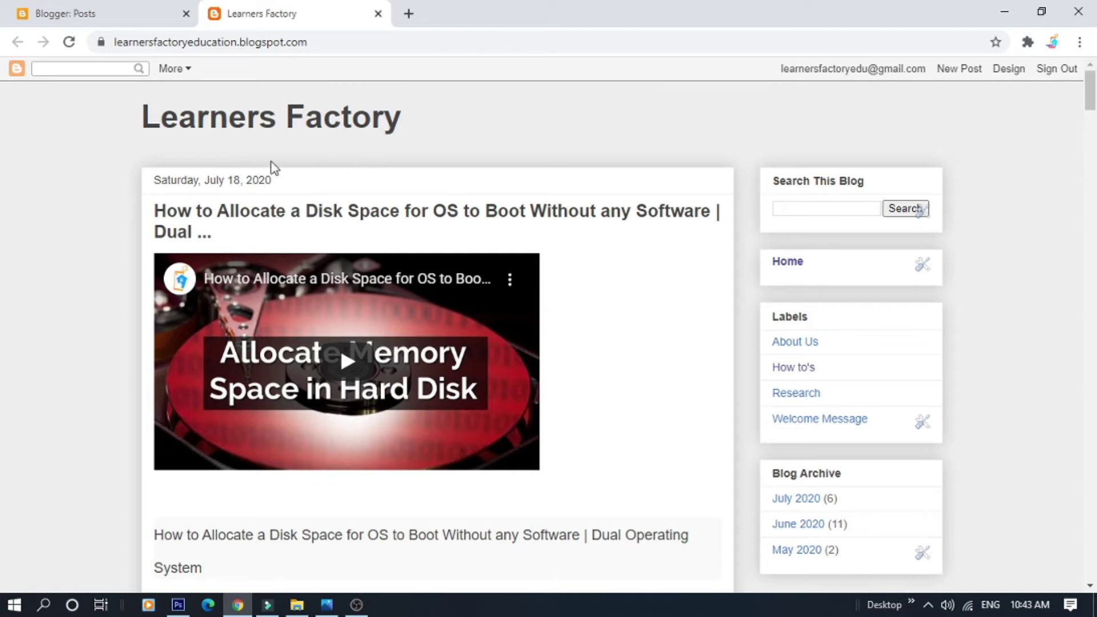
Go from the Blogger Posts dashboard to the blog's Layout editor
left_click(122, 23)
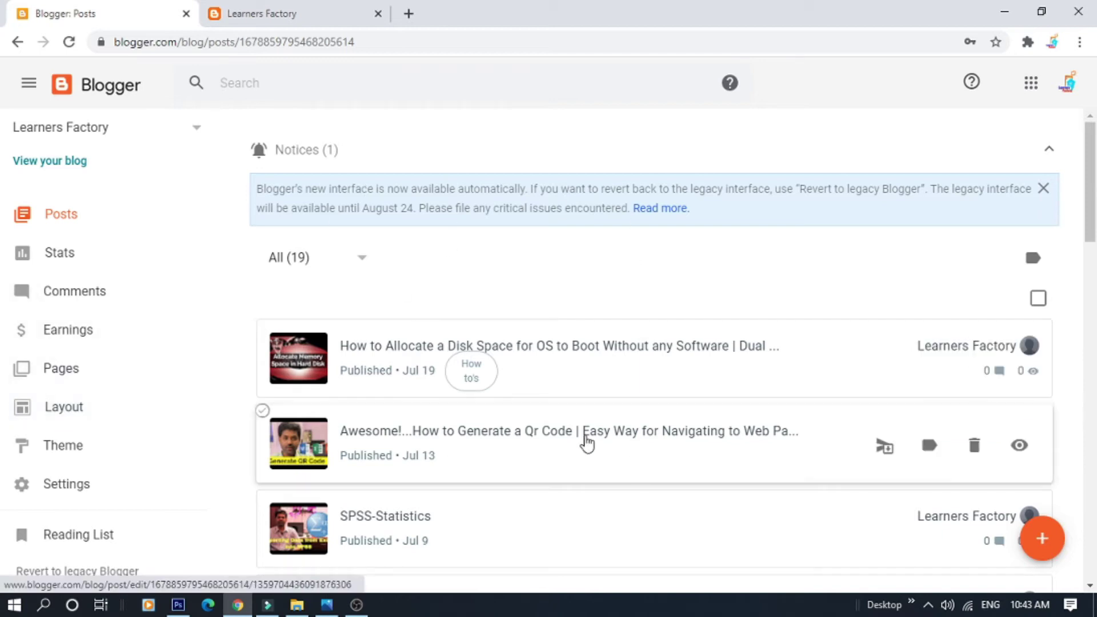
left_click(75, 422)
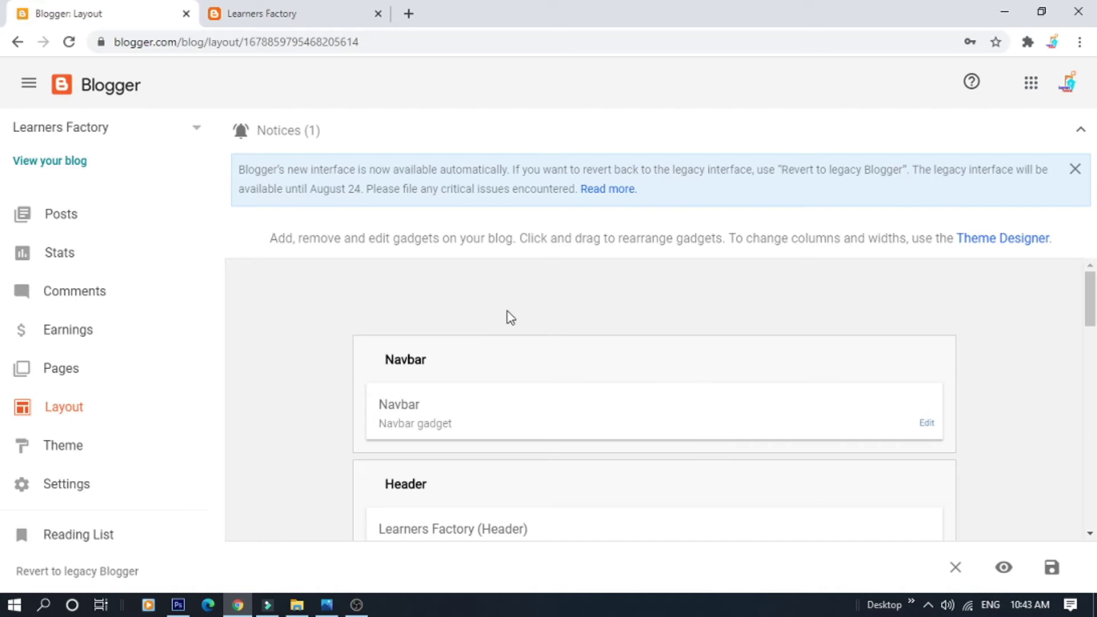
scroll(500, 366, "down", 4)
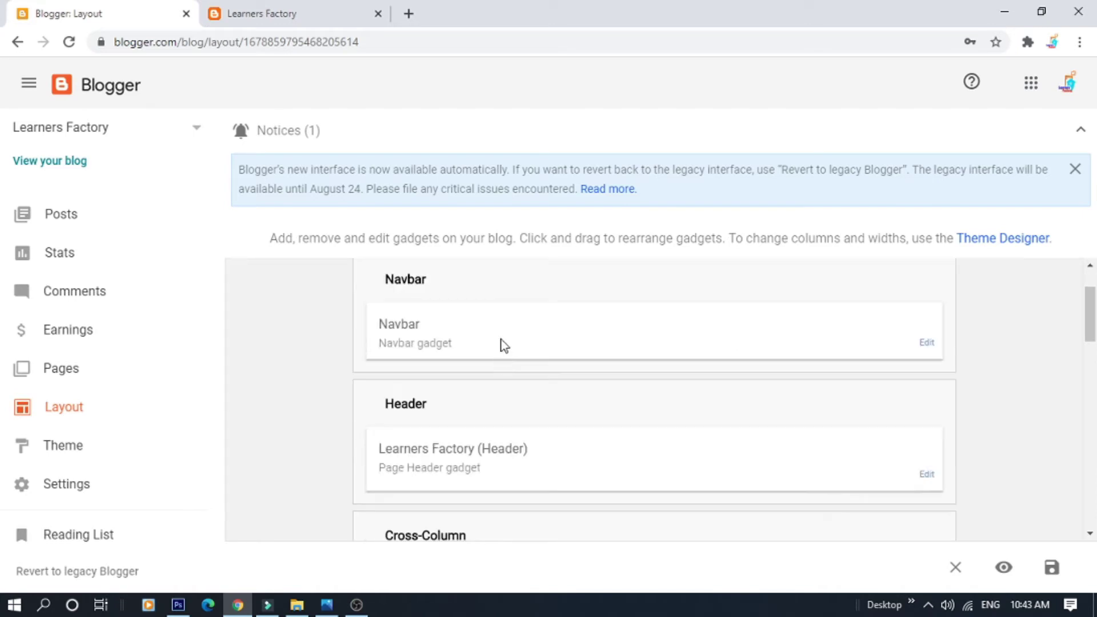
scroll(619, 421, "down", 1)
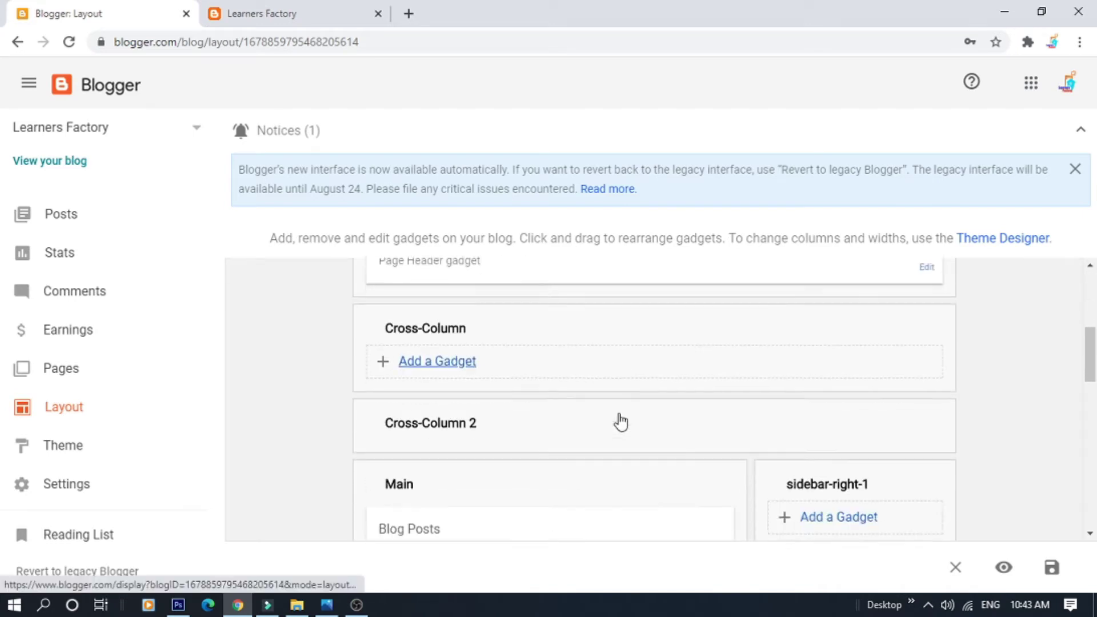
scroll(633, 455, "up", 3)
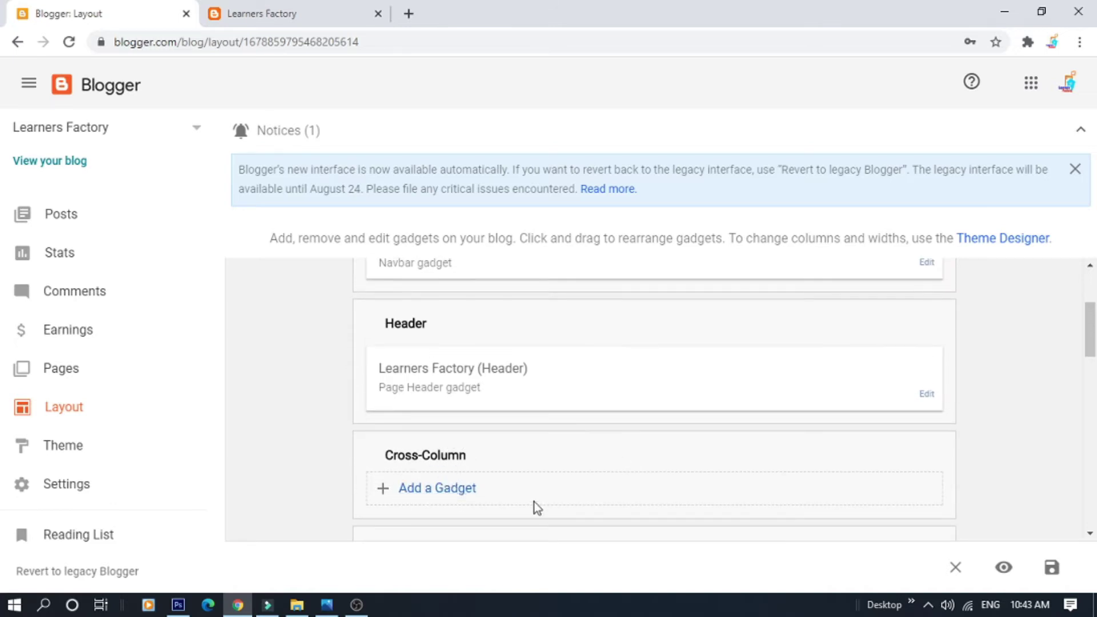
scroll(523, 369, "down", 1)
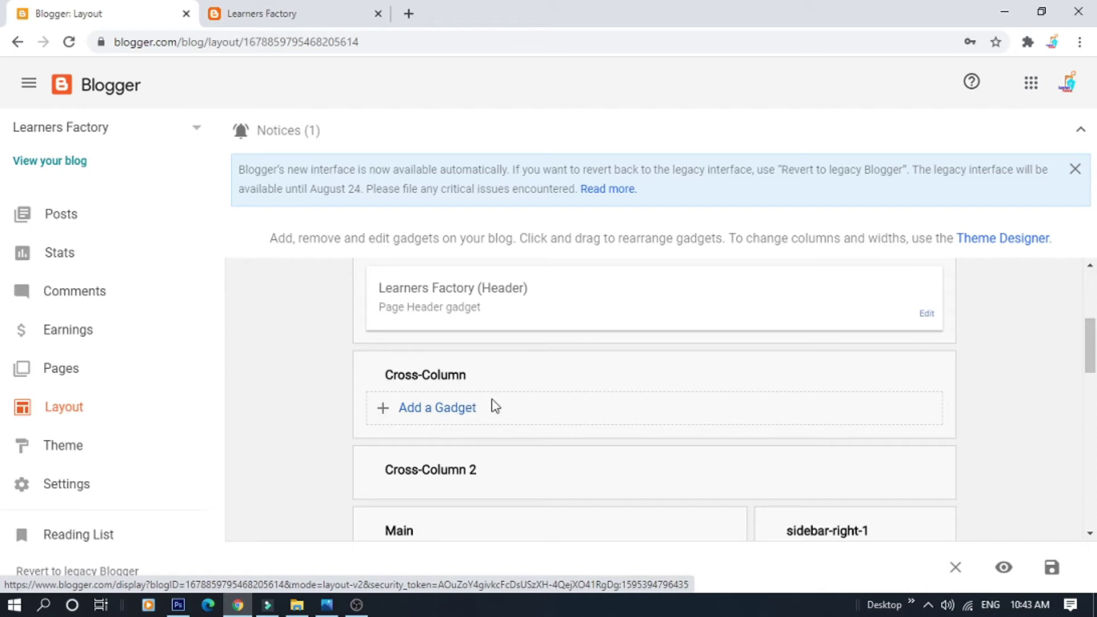
scroll(514, 424, "down", 3)
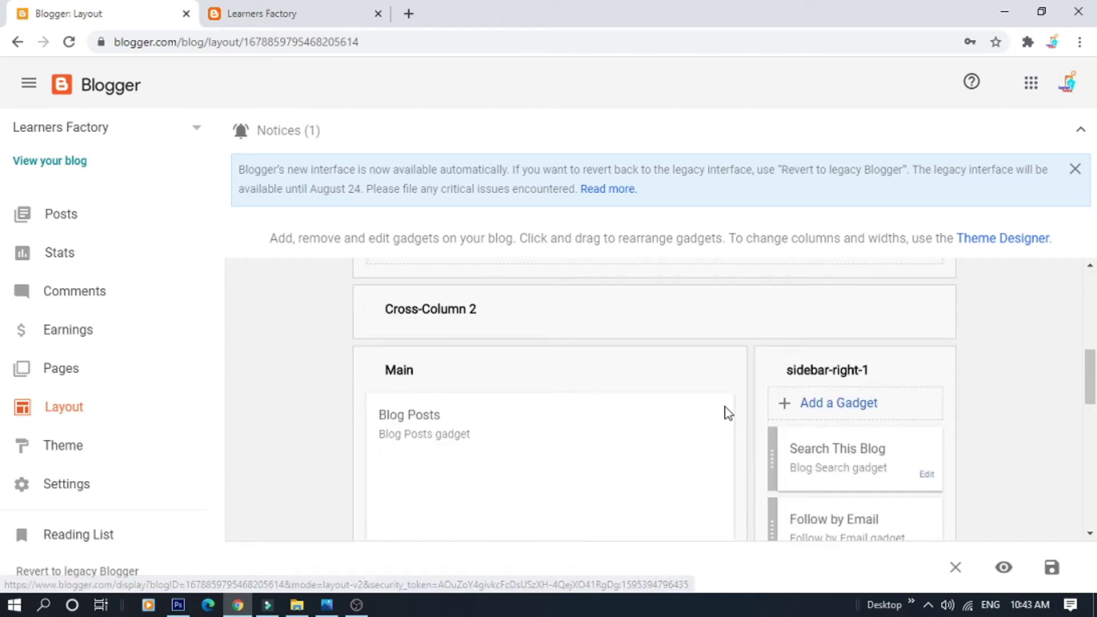
scroll(842, 410, "down", 1)
scroll(834, 429, "down", 1)
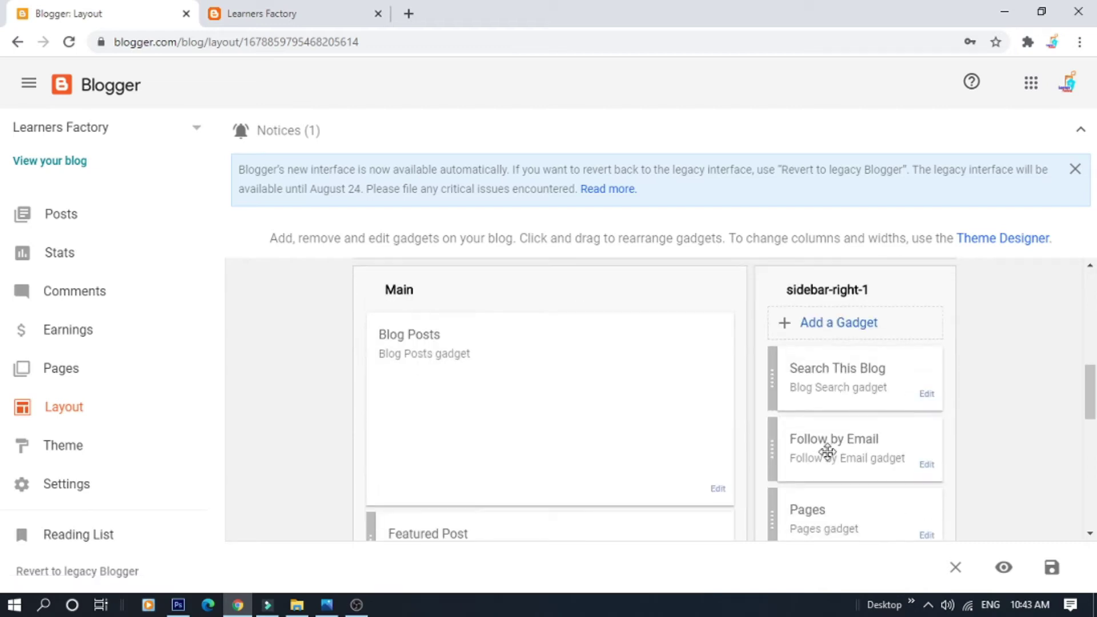
scroll(683, 451, "down", 3)
scroll(694, 429, "up", 10)
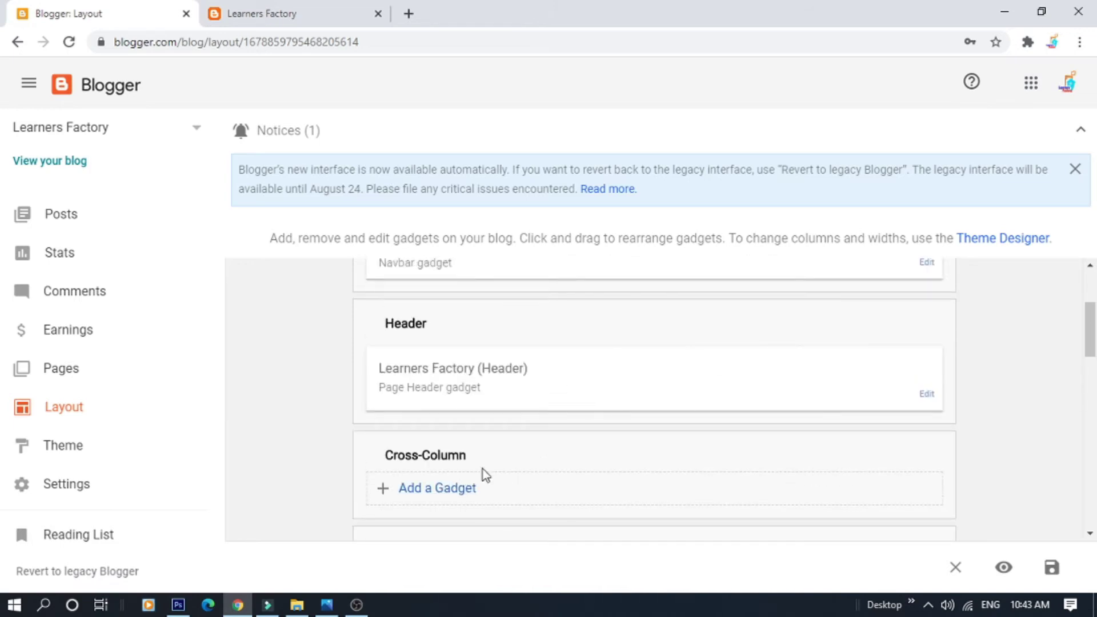
scroll(457, 455, "down", 1)
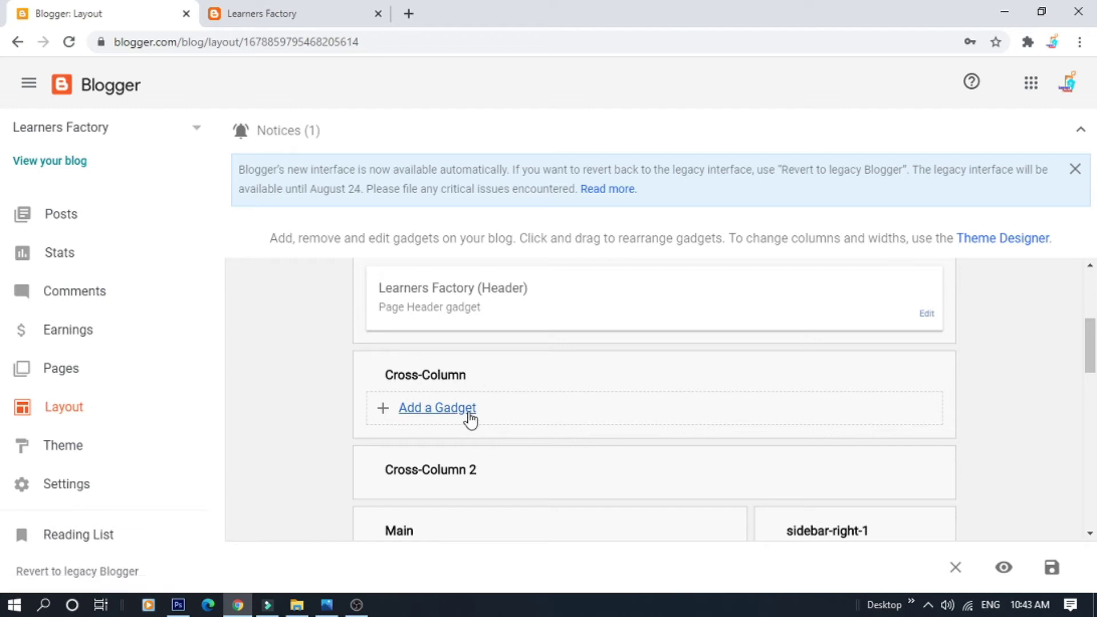
scroll(470, 419, "up", 2)
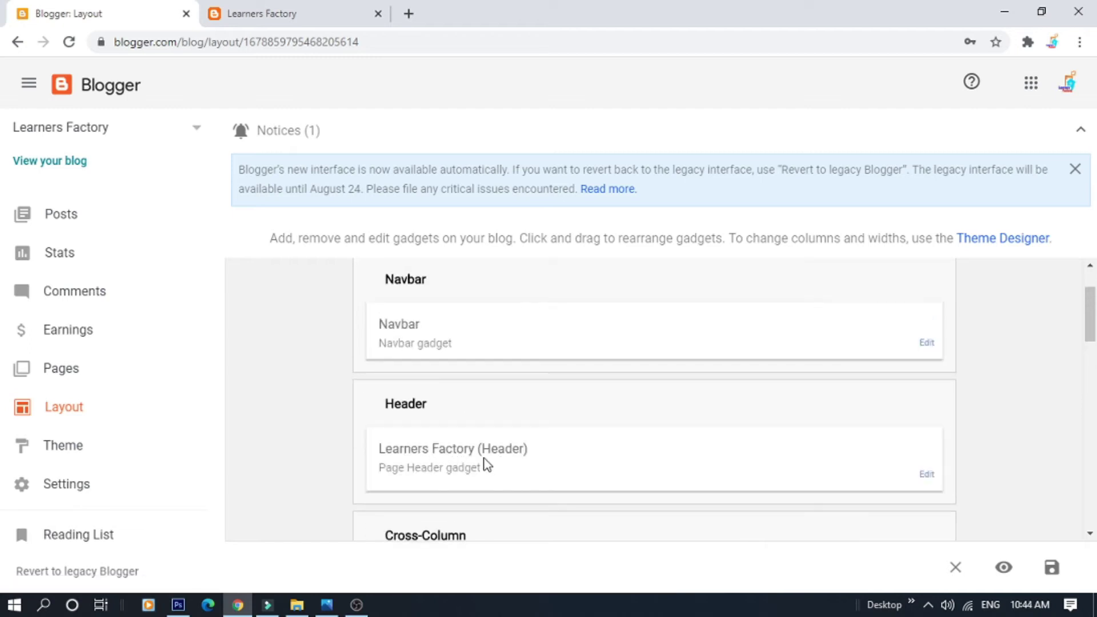
scroll(486, 465, "down", 1)
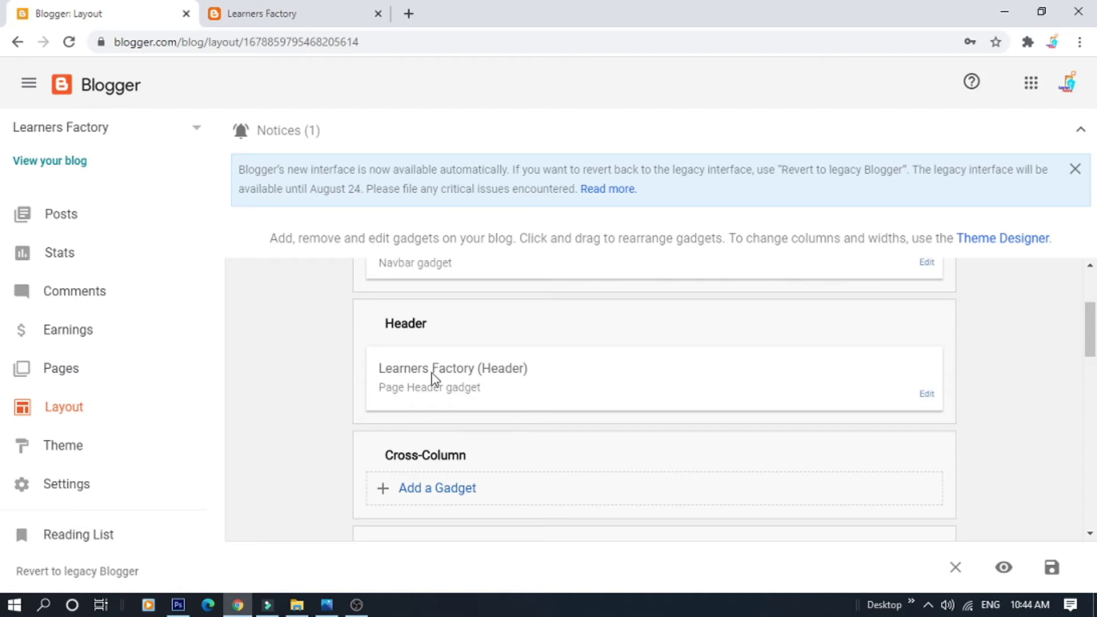
scroll(431, 377, "down", 2)
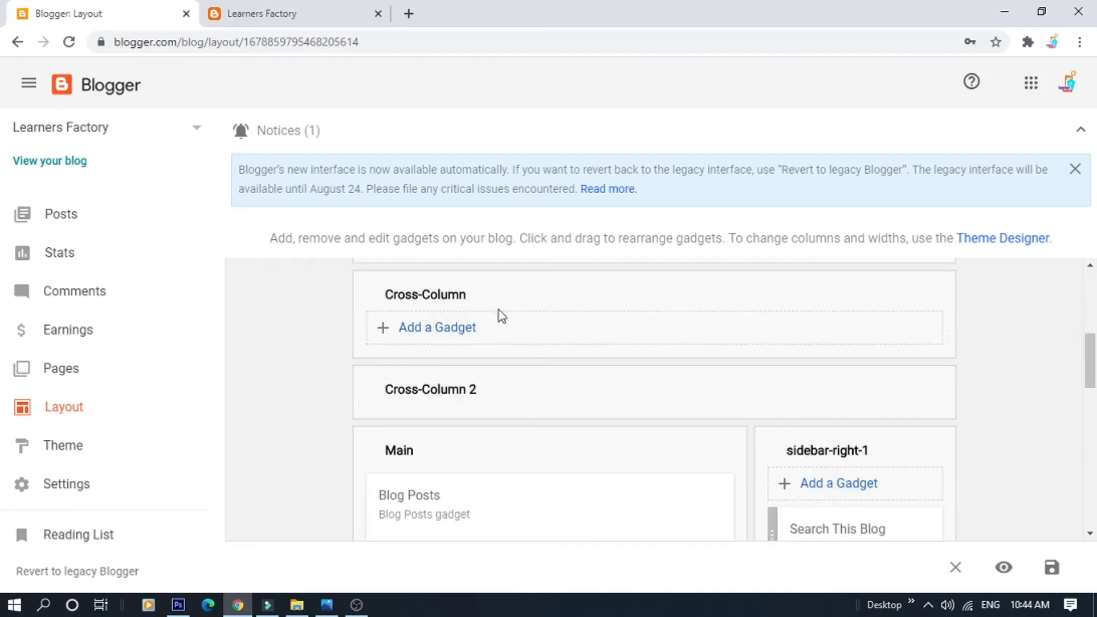
Choose the Pages gadget from the Add a Gadget list for the Cross-Column section
left_click(436, 335)
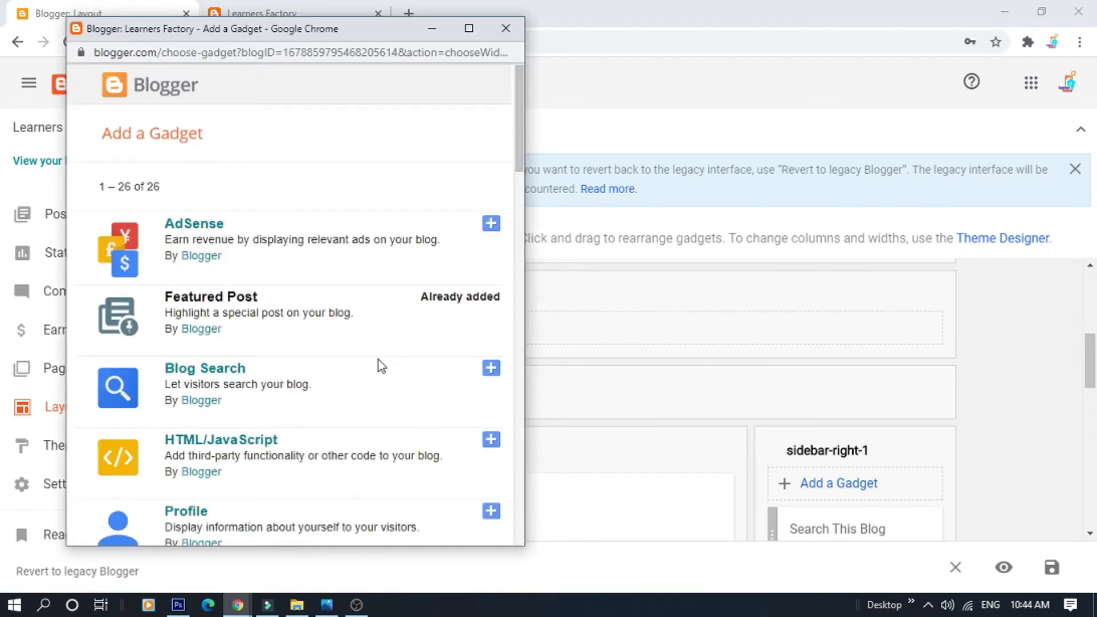
scroll(291, 319, "down", 18)
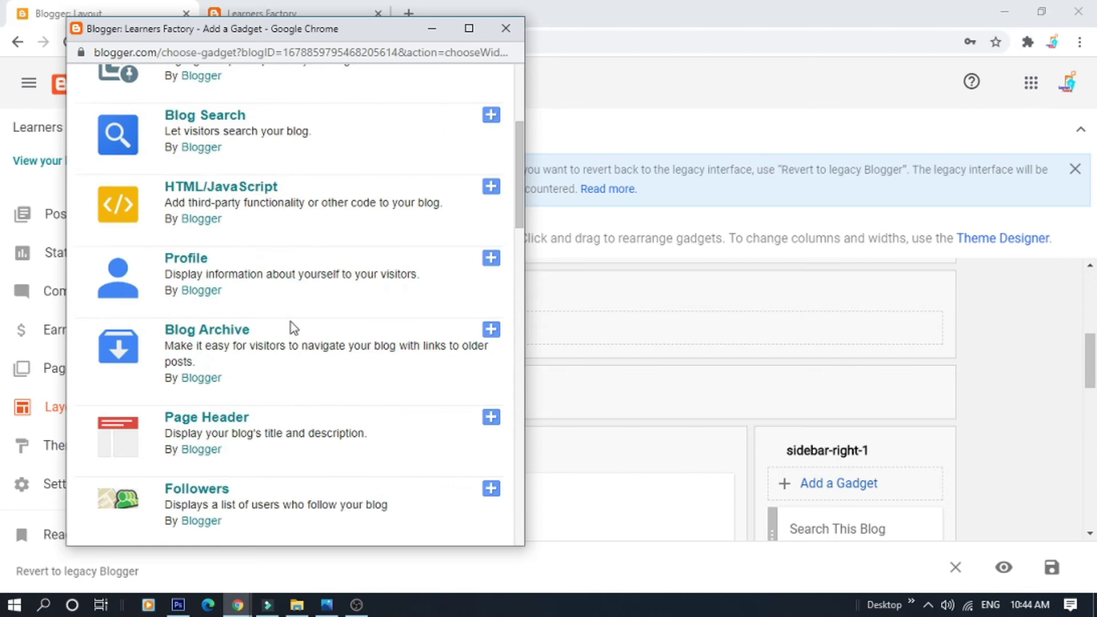
scroll(307, 379, "up", 12)
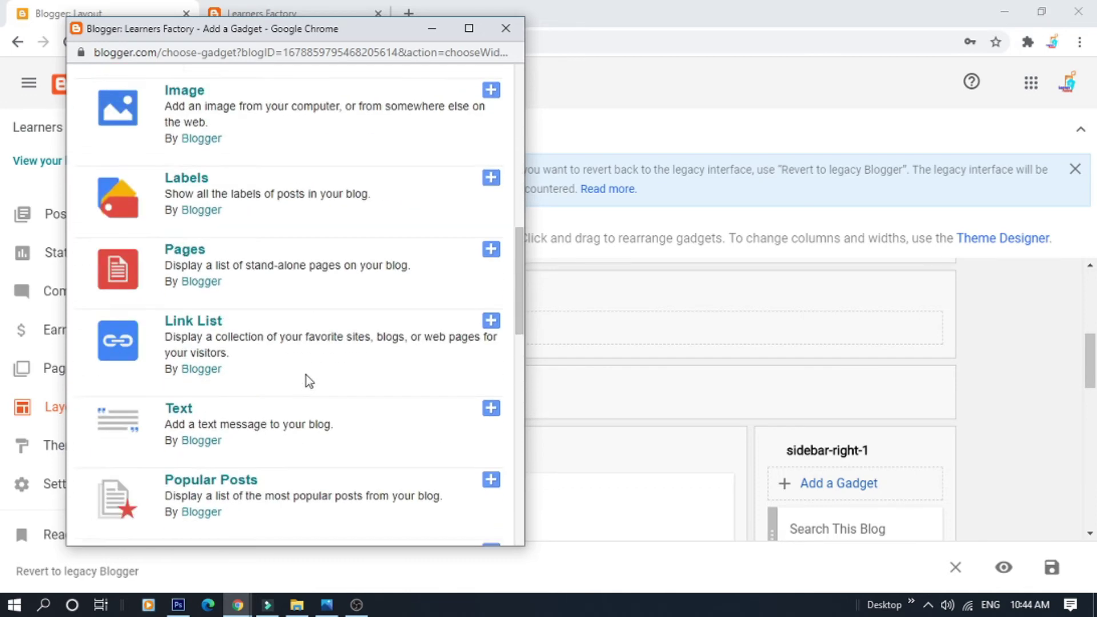
scroll(306, 375, "up", 6)
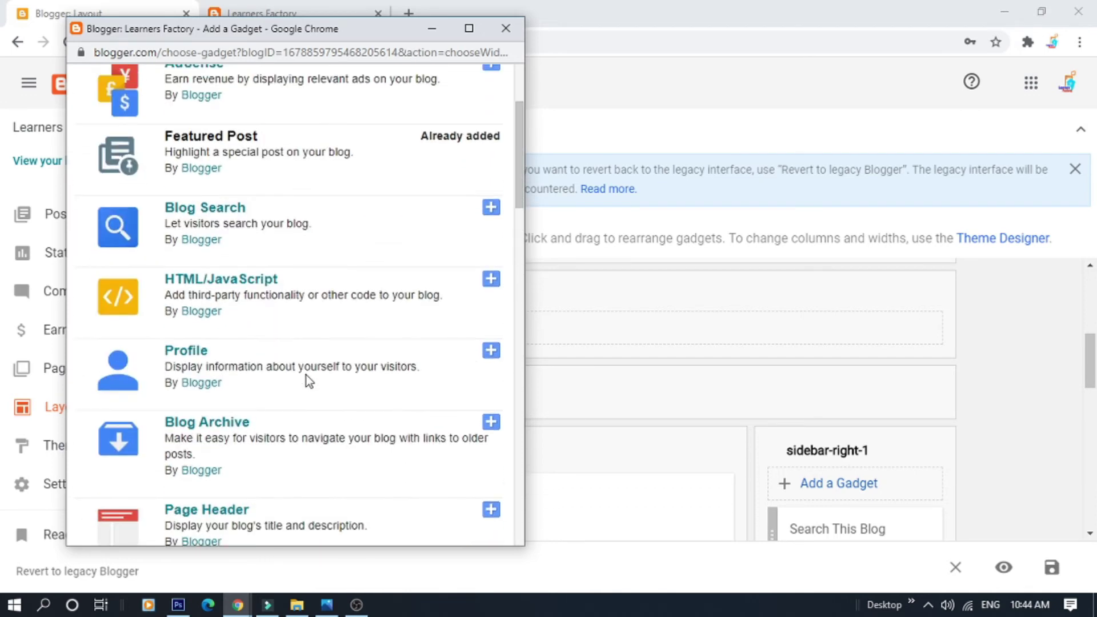
scroll(306, 375, "down", 10)
scroll(307, 383, "down", 4)
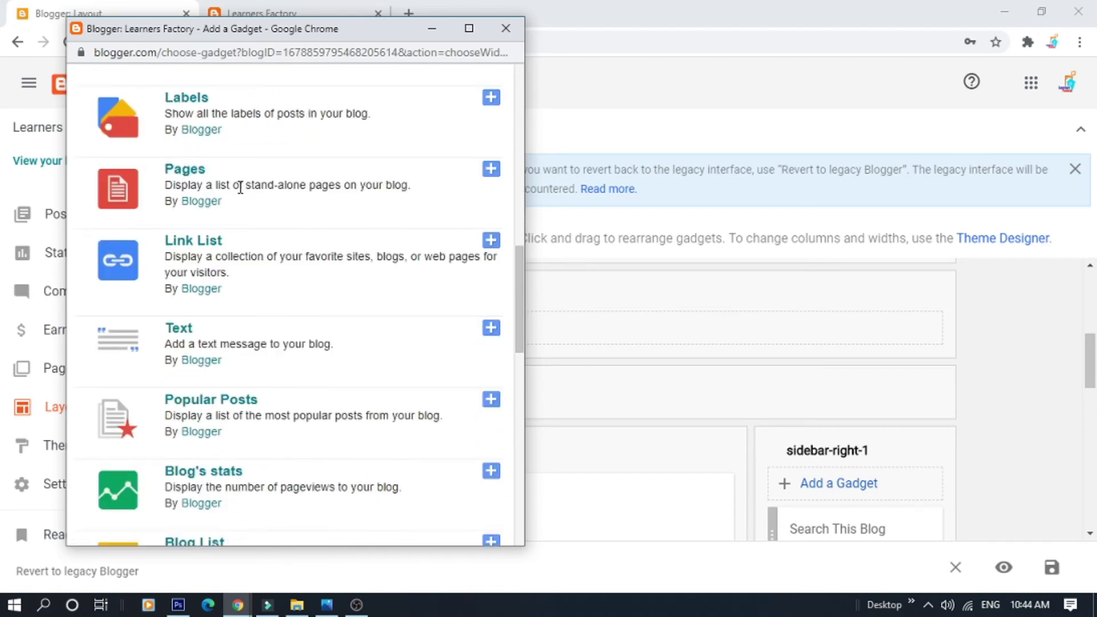
left_click(489, 179)
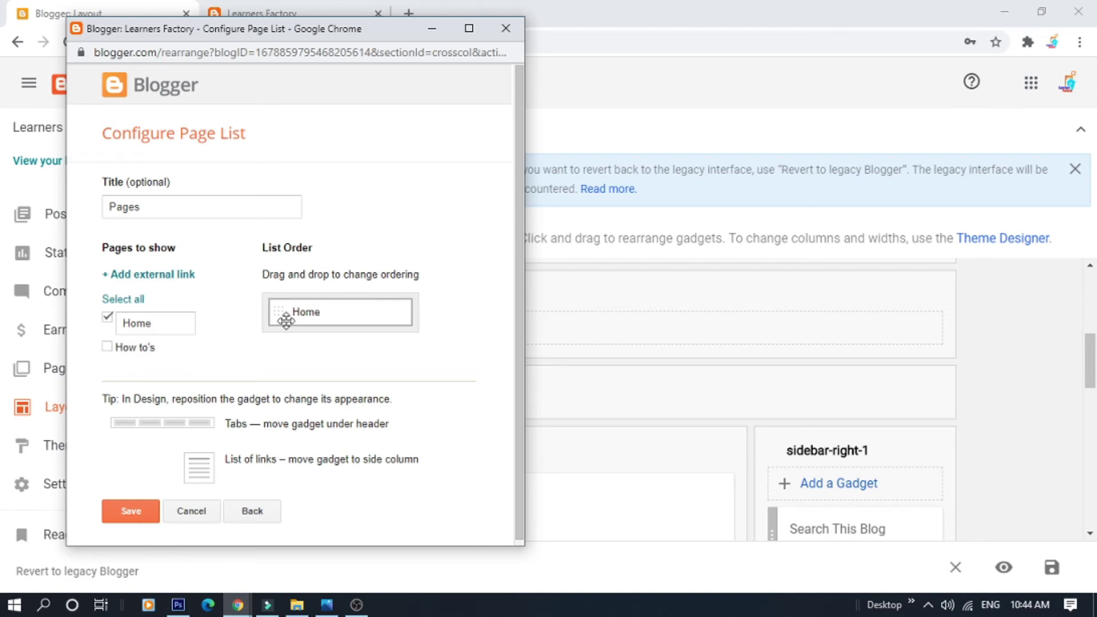
Save the Pages page list with only Home checked
left_click(129, 511)
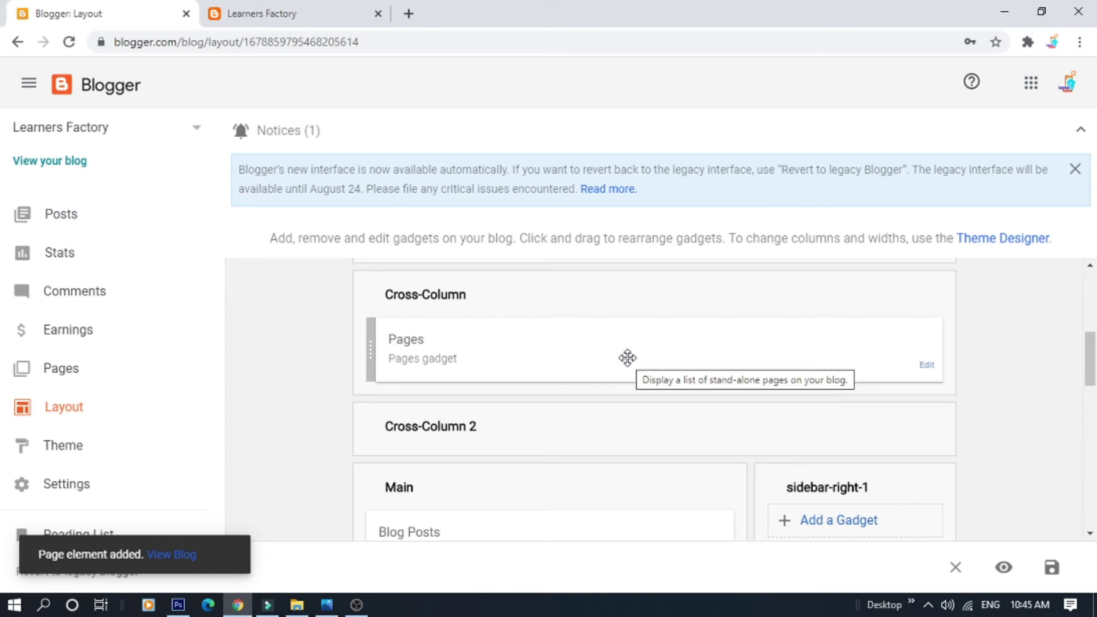
Reload the live blog to see the Home tab, then open the How to's label page
left_click(268, 13)
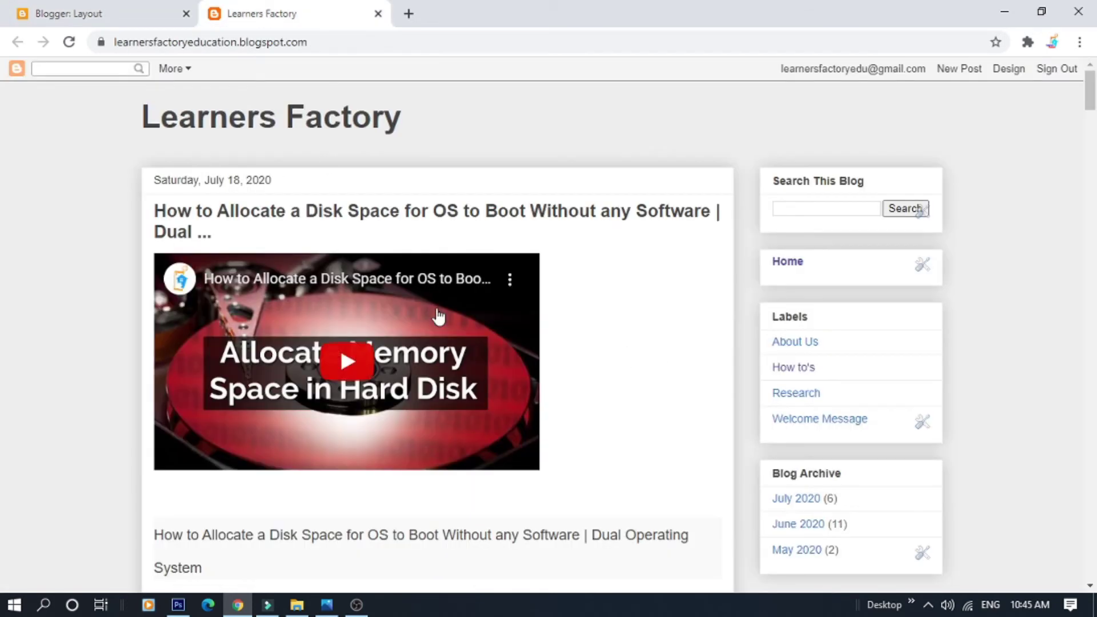
left_click(70, 43)
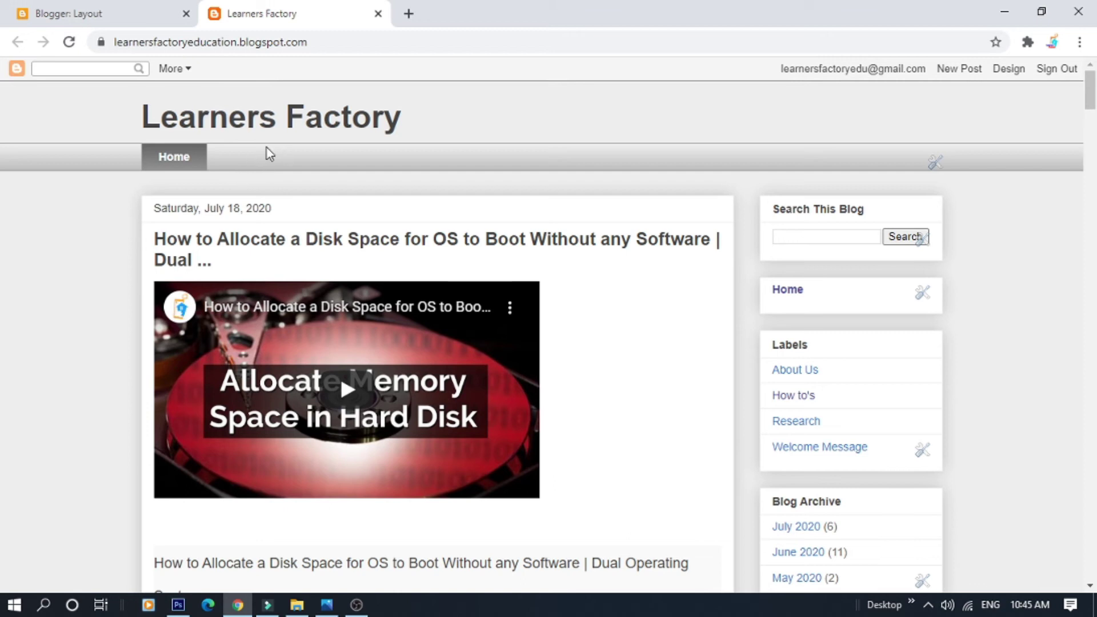
left_click(794, 396)
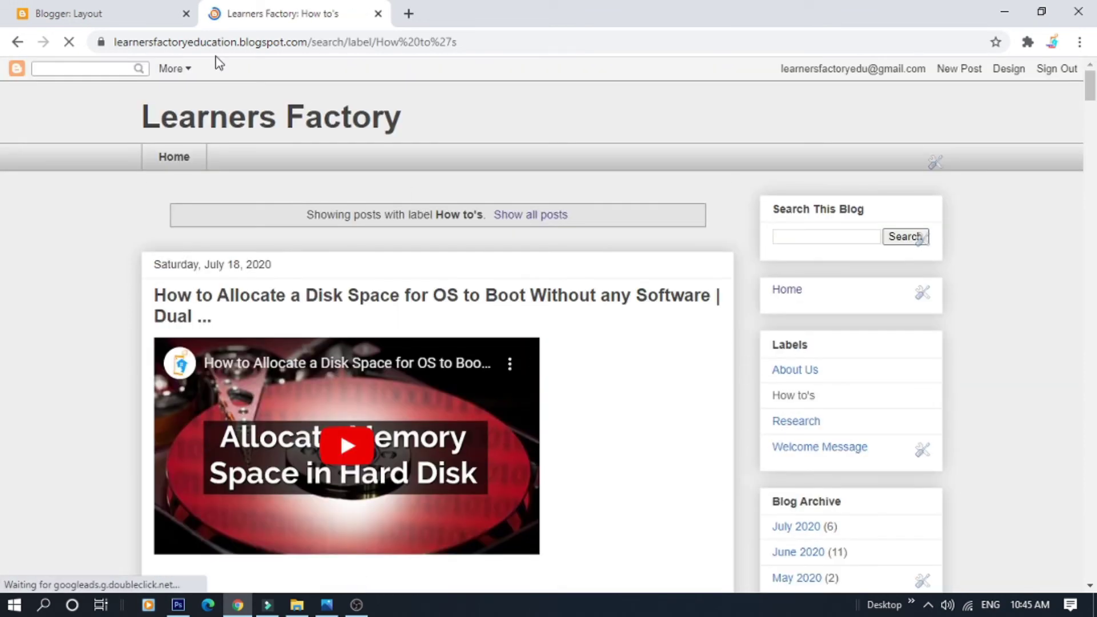
Copy the How to's label page URL and return to the Layout editor
left_click(486, 42)
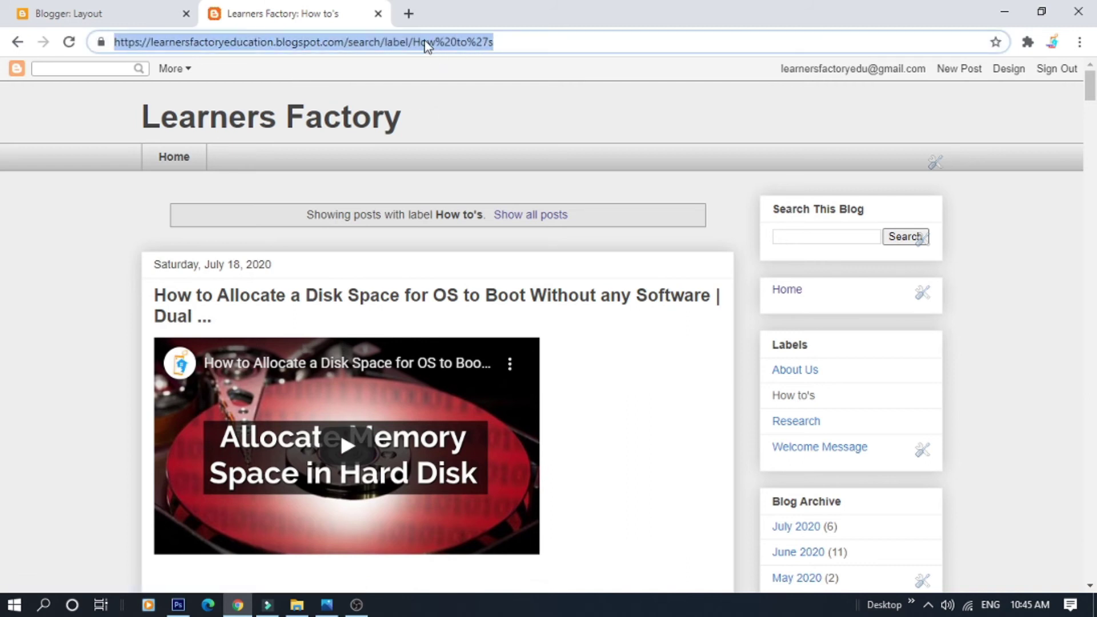
right_click(426, 46)
left_click(498, 130)
left_click(66, 19)
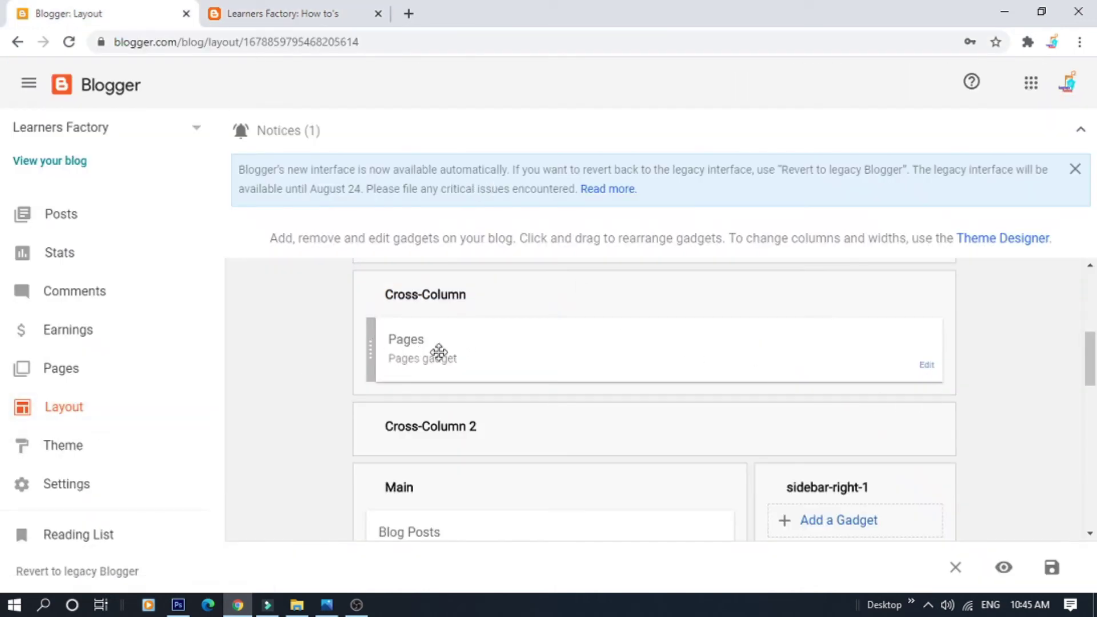
Add a 'How to Videos' external link using the copied label URL to the Pages gadget and save
left_click(929, 370)
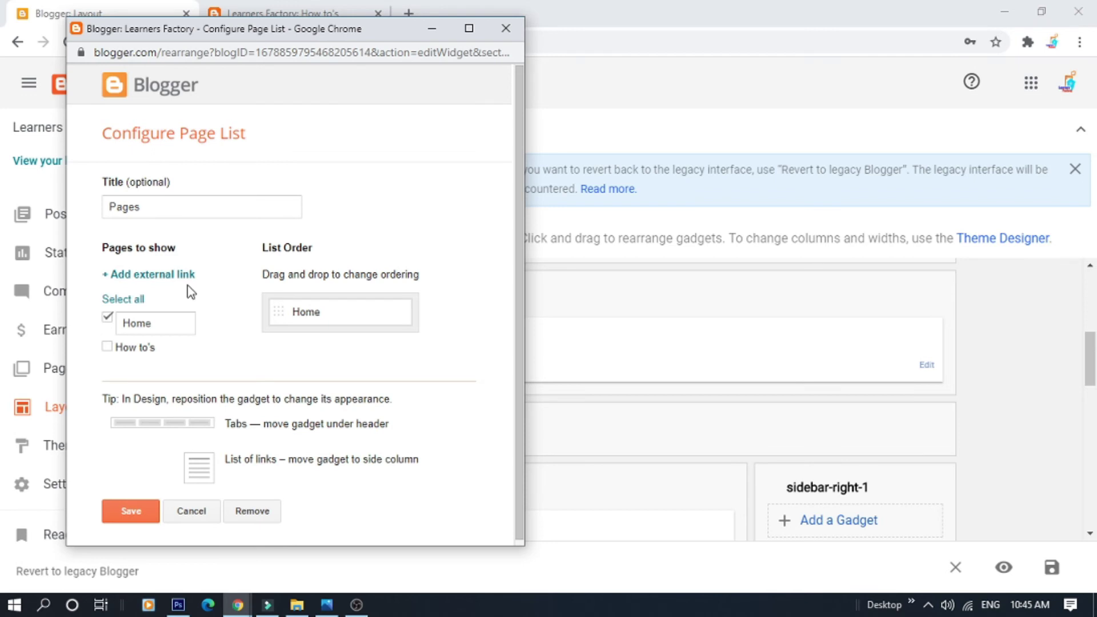
left_click(143, 275)
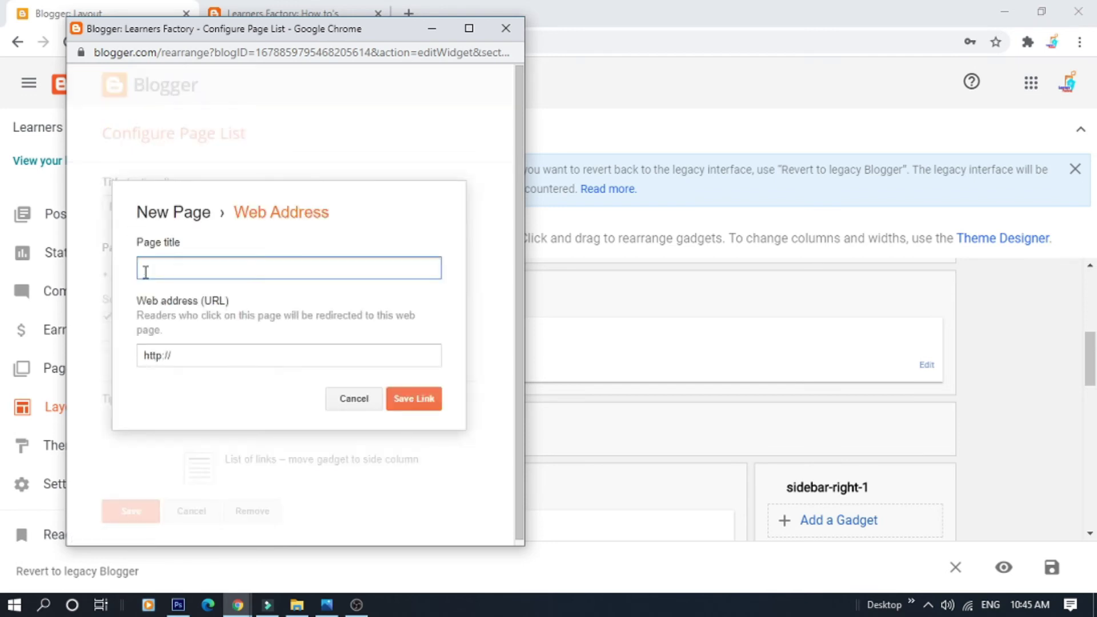
left_click(220, 266)
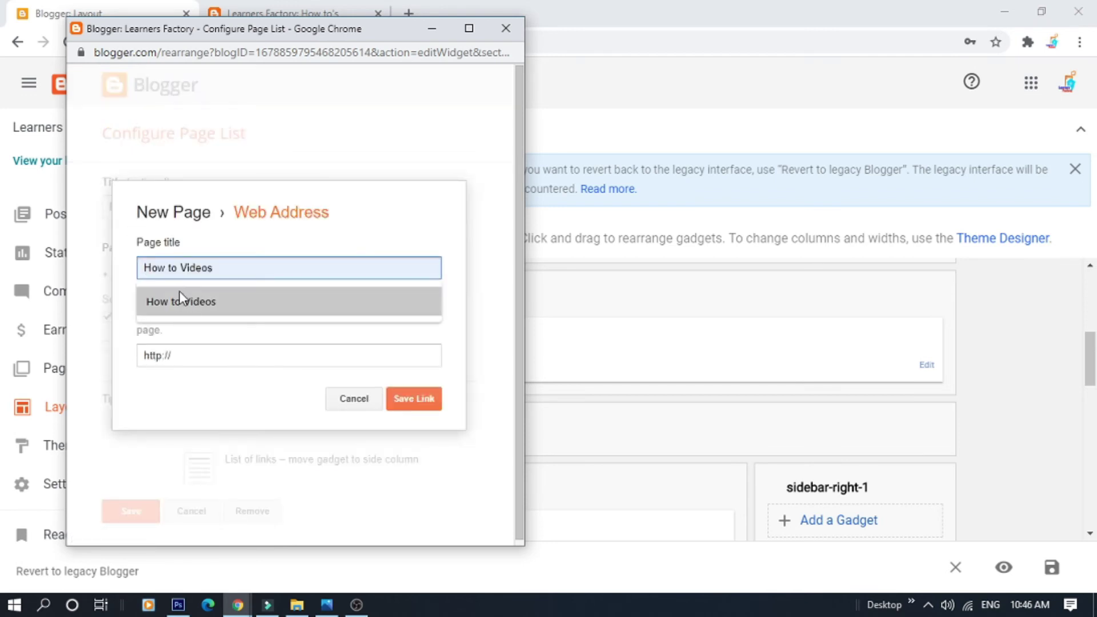
left_click(190, 303)
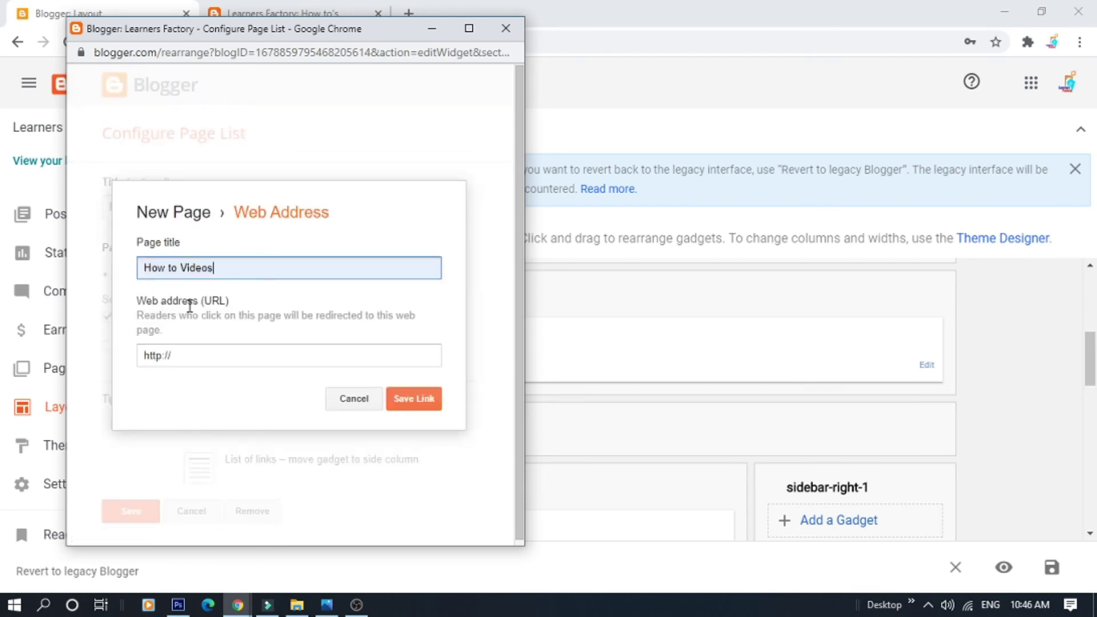
triple_click(197, 355)
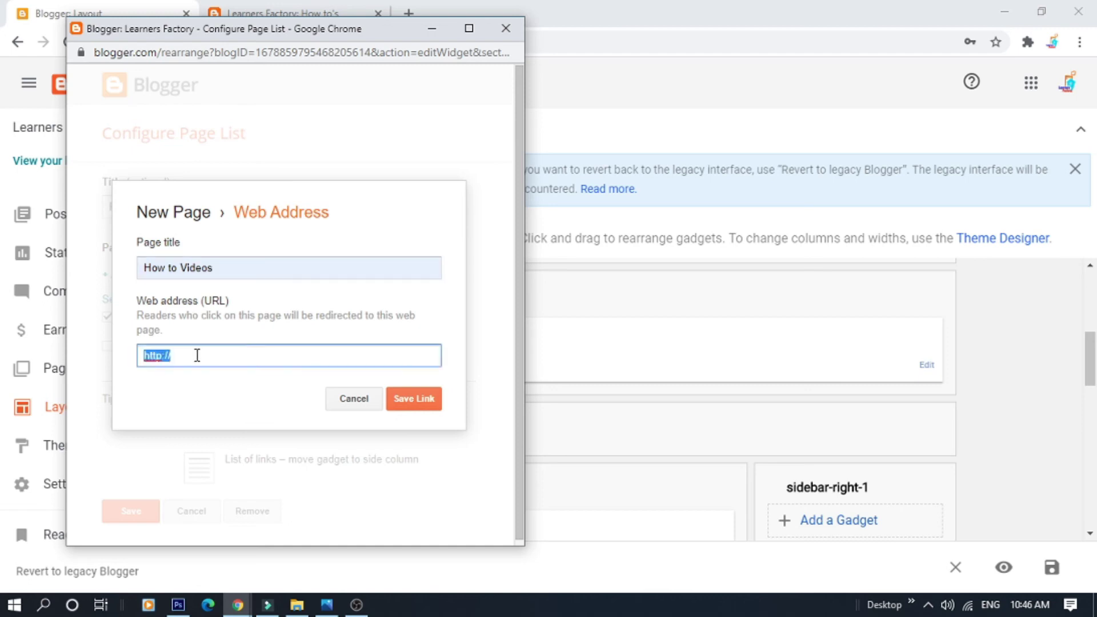
key("ctrl+v")
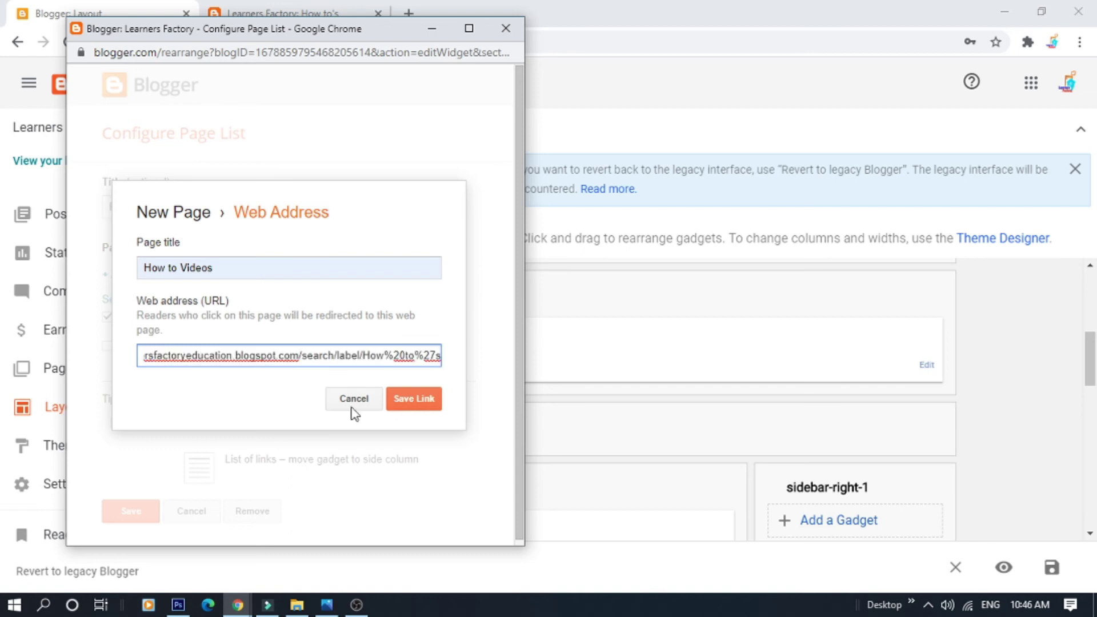
left_click(407, 401)
scroll(354, 394, "down", 2)
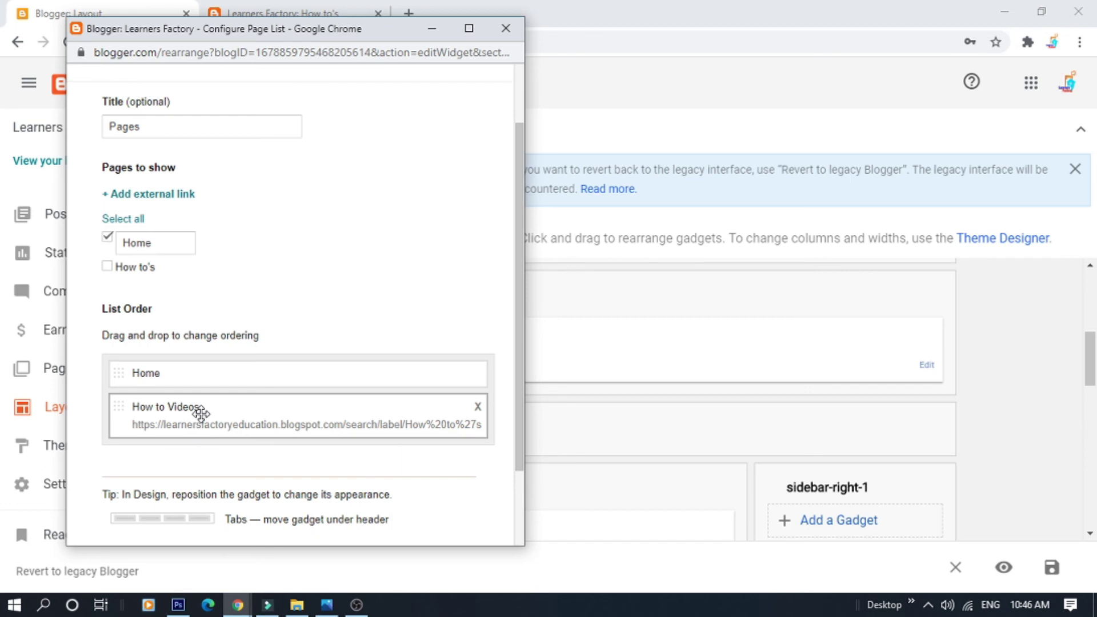
scroll(218, 473, "down", 2)
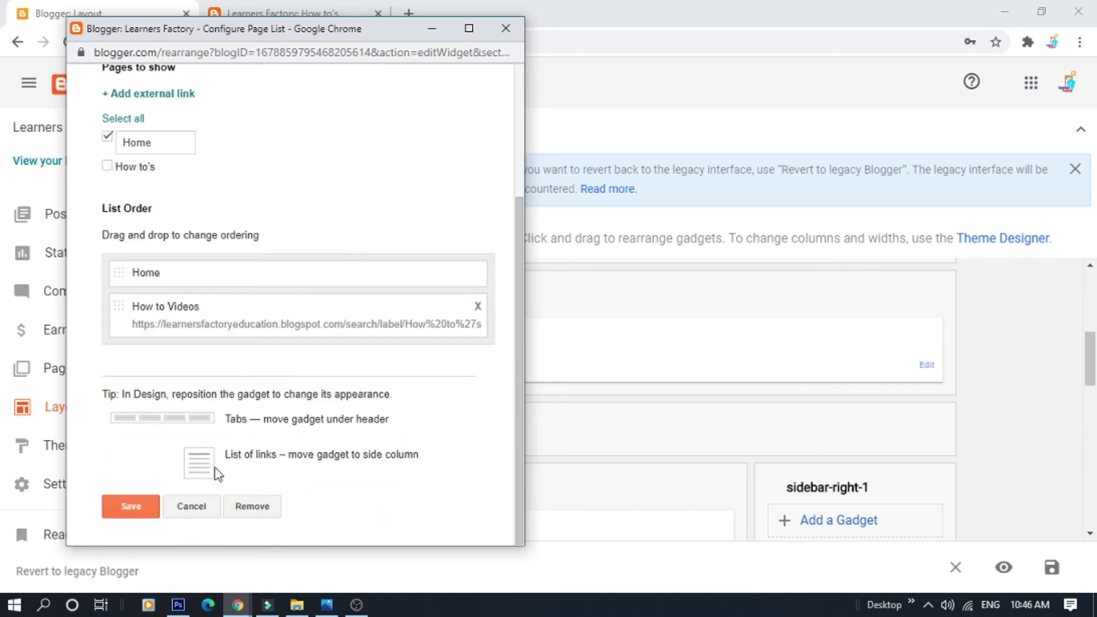
left_click(127, 507)
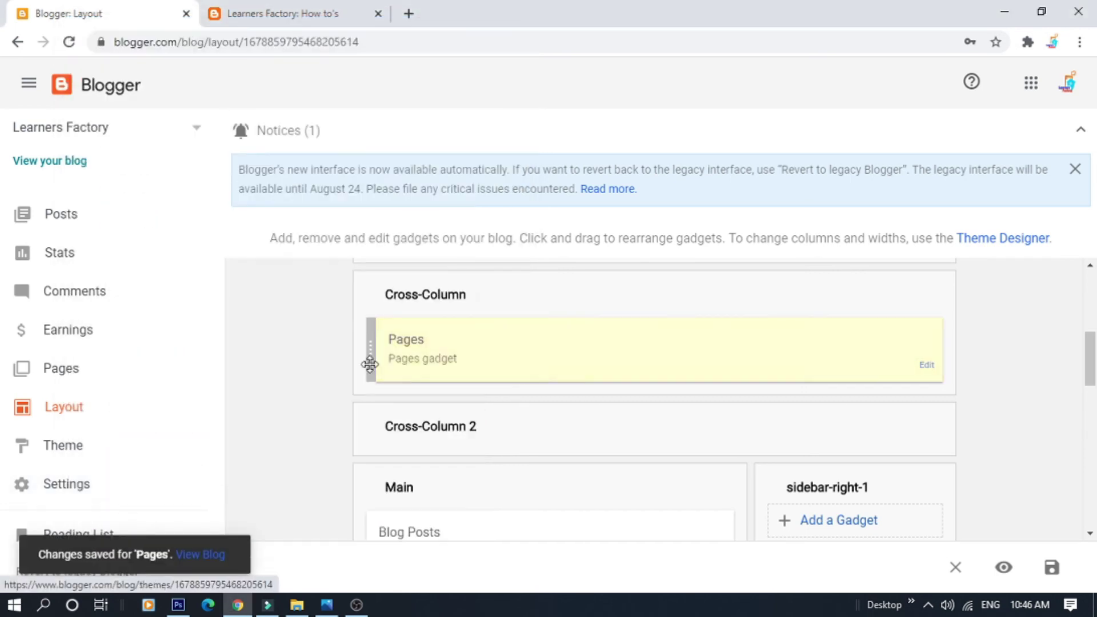
Reload the blog and confirm the How to Videos tab appears beside Home
left_click(282, 17)
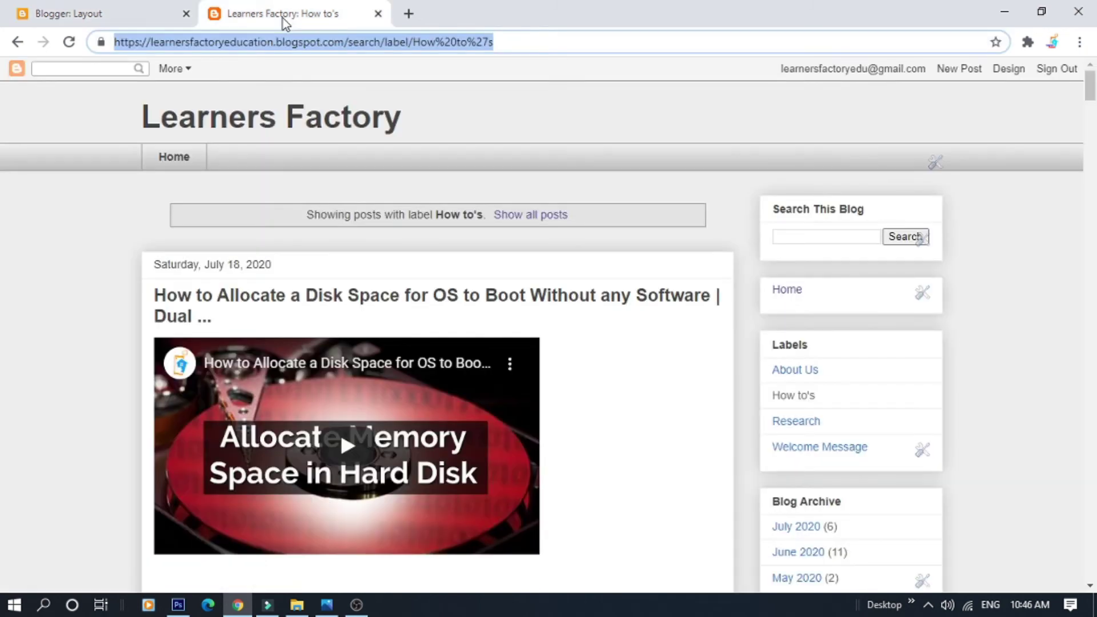
left_click(67, 45)
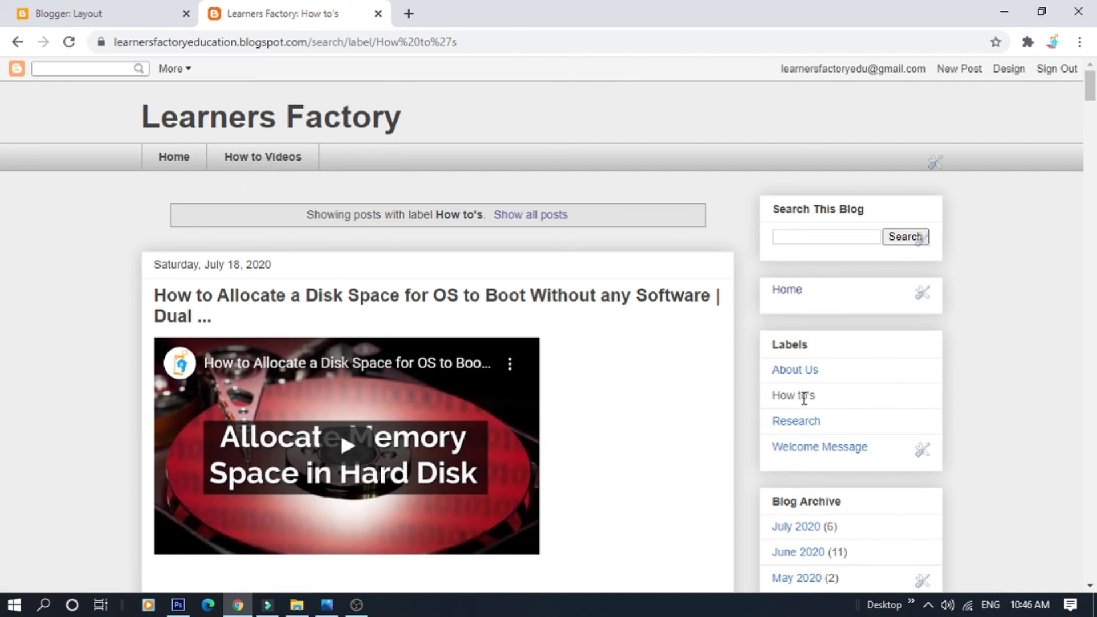
left_click_drag(818, 397, 784, 393)
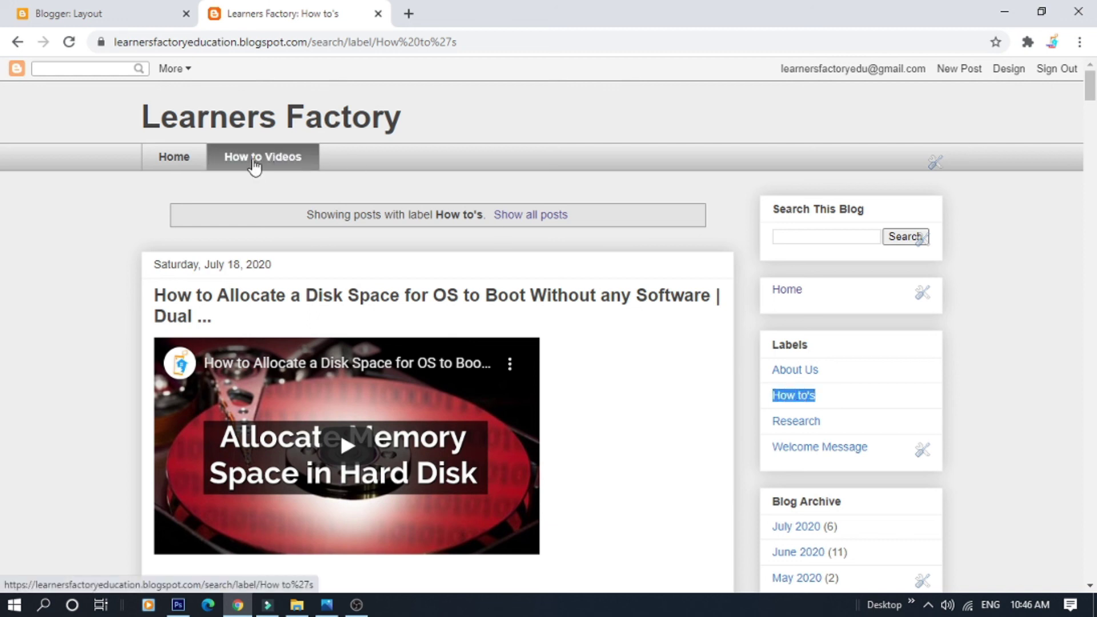
left_click(841, 402)
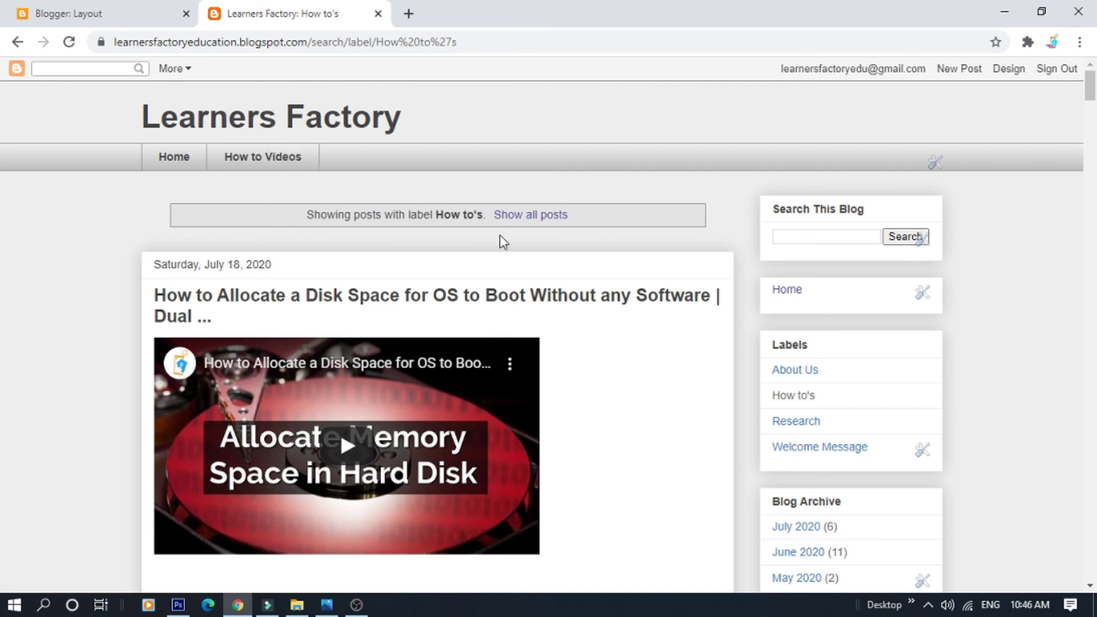
left_click_drag(819, 399, 789, 395)
left_click(976, 395)
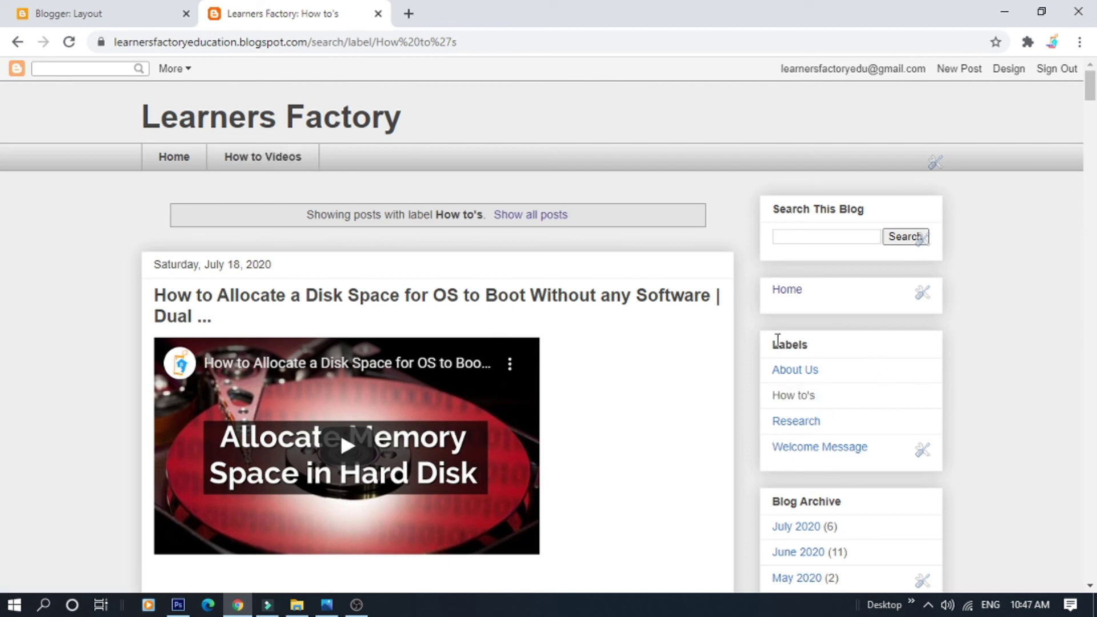